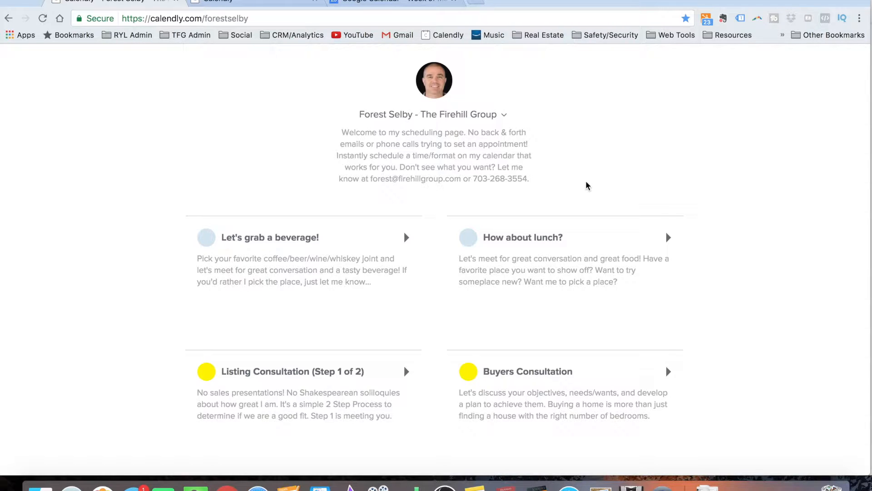
Step: Examine the public Calendly scheduling page, from the welcome message through all the offered meeting types
scroll(586, 185, "down", 5)
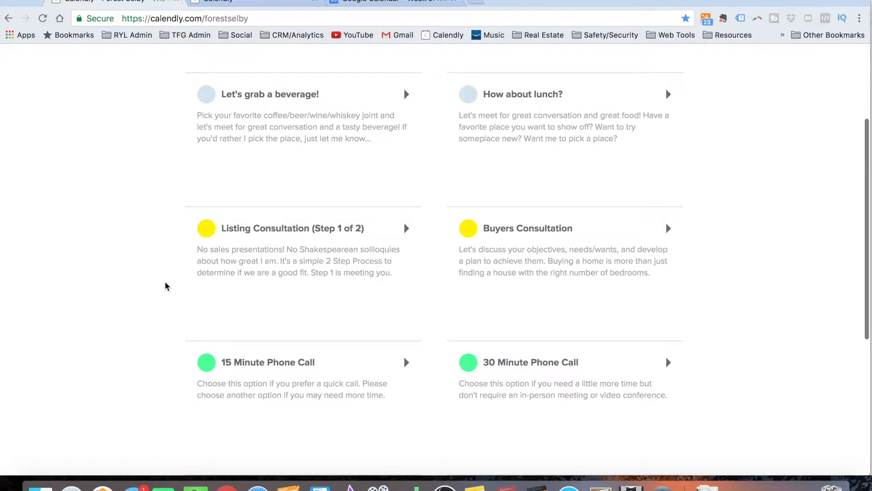
scroll(165, 285, "down", 3)
scroll(169, 281, "down", 3)
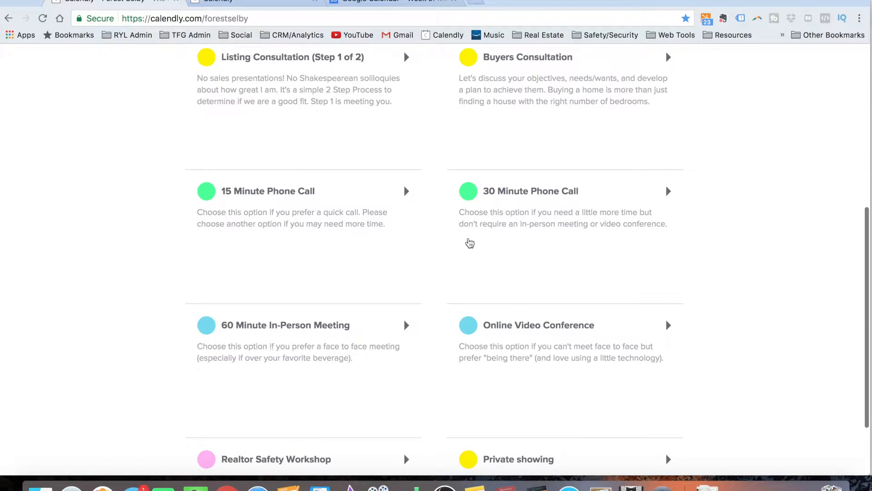
scroll(501, 242, "down", 3)
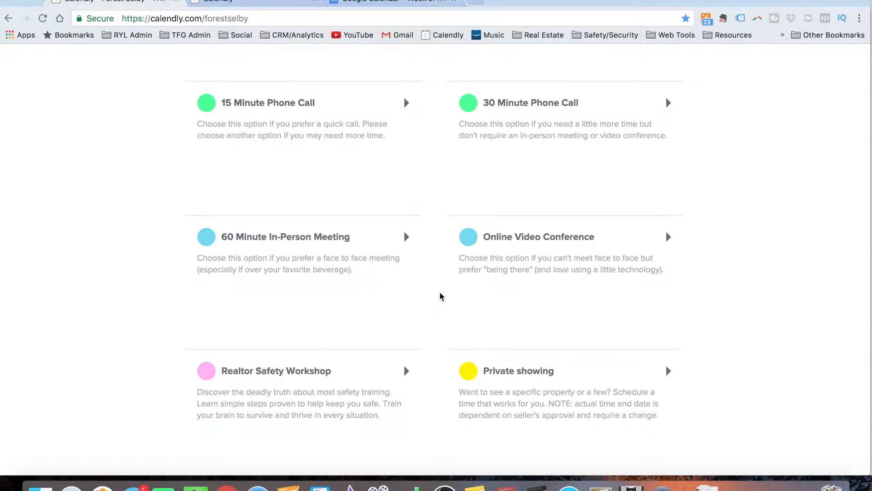
scroll(440, 296, "up", 7)
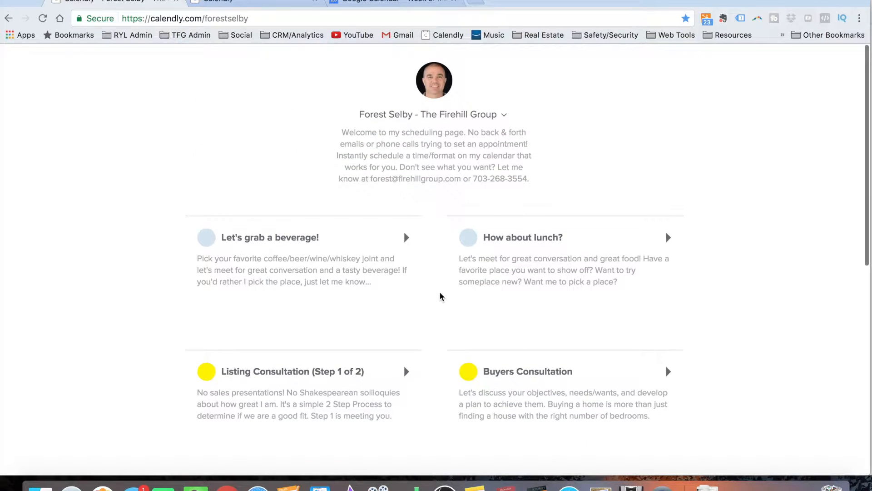
scroll(439, 296, "down", 7)
scroll(440, 297, "up", 9)
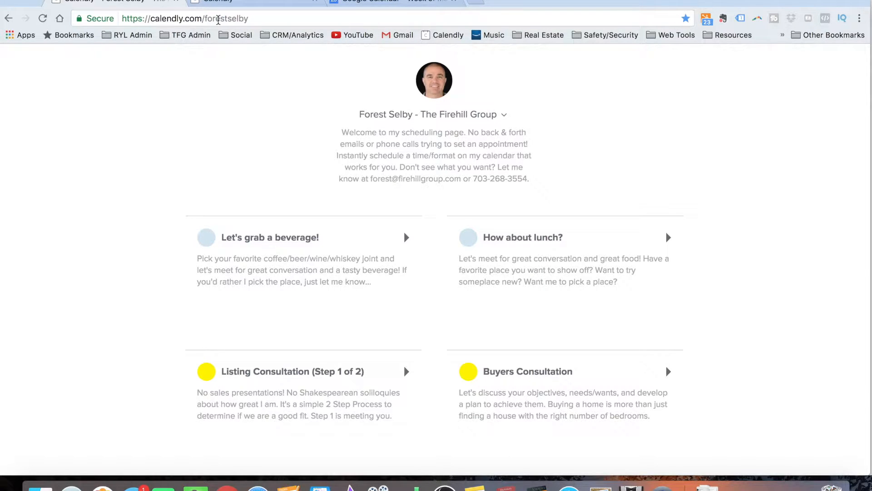
Step: Open the calendar connection settings from the Calendly dashboard and review the connected account, conflict-check calendars and new-event calendar
left_click(223, 3)
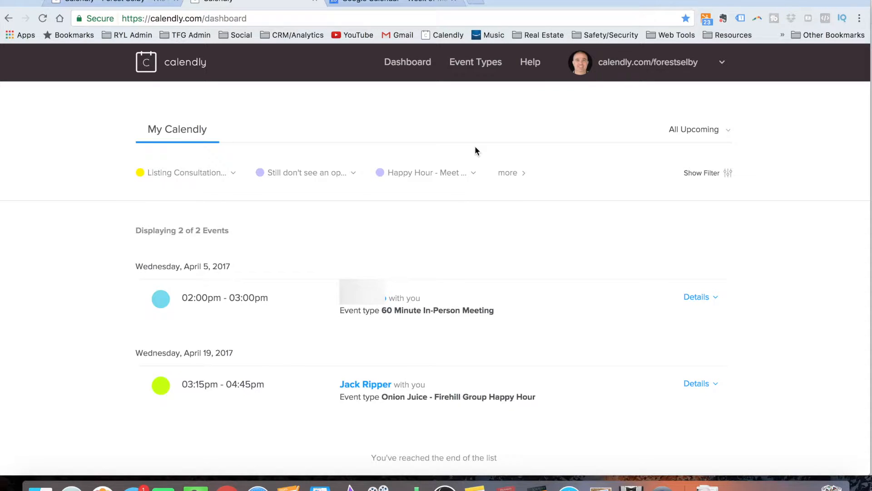
left_click(662, 70)
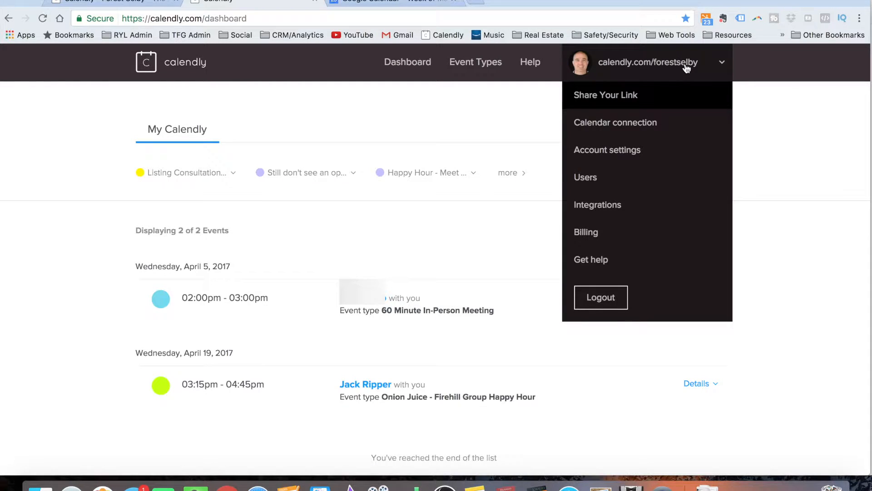
left_click(646, 122)
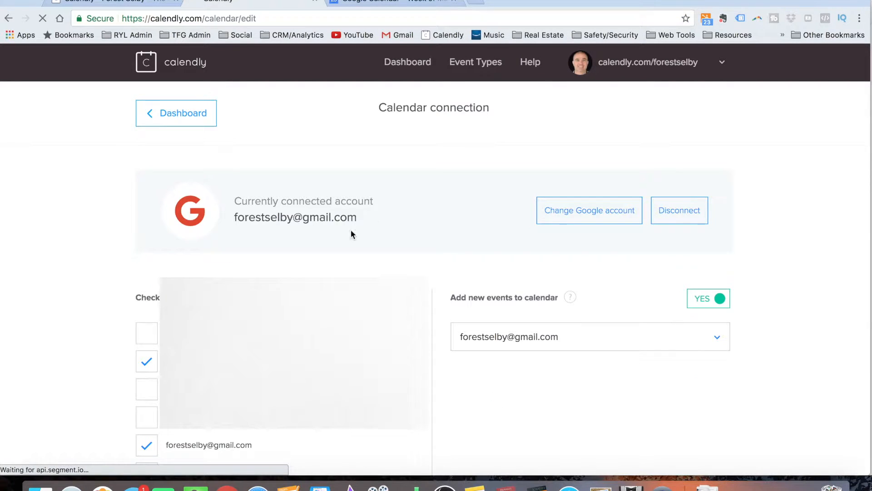
scroll(435, 255, "down", 5)
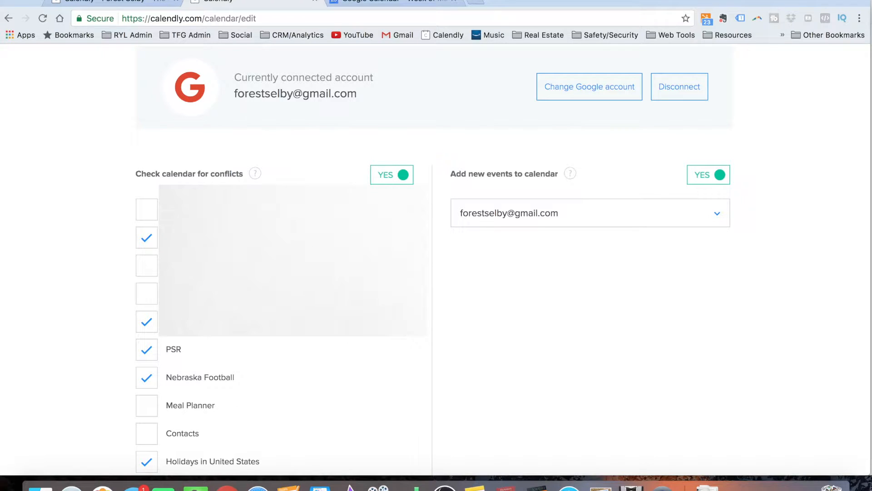
scroll(435, 250, "down", 3)
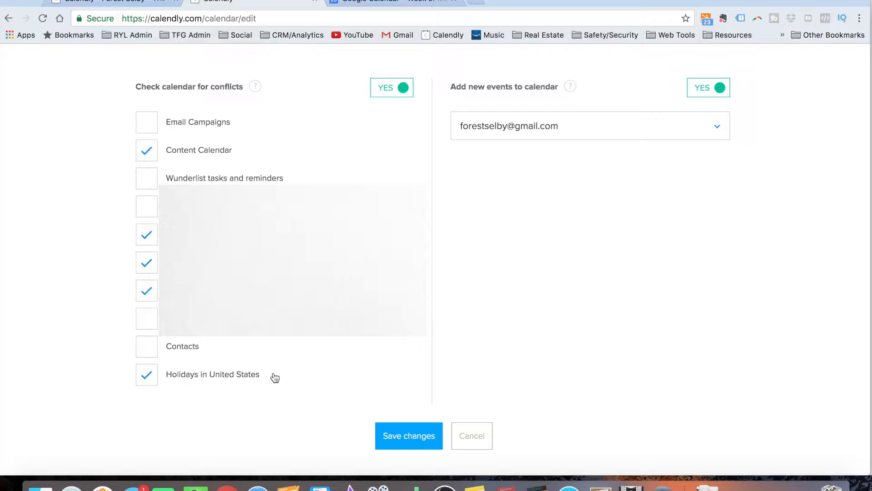
scroll(476, 283, "up", 8)
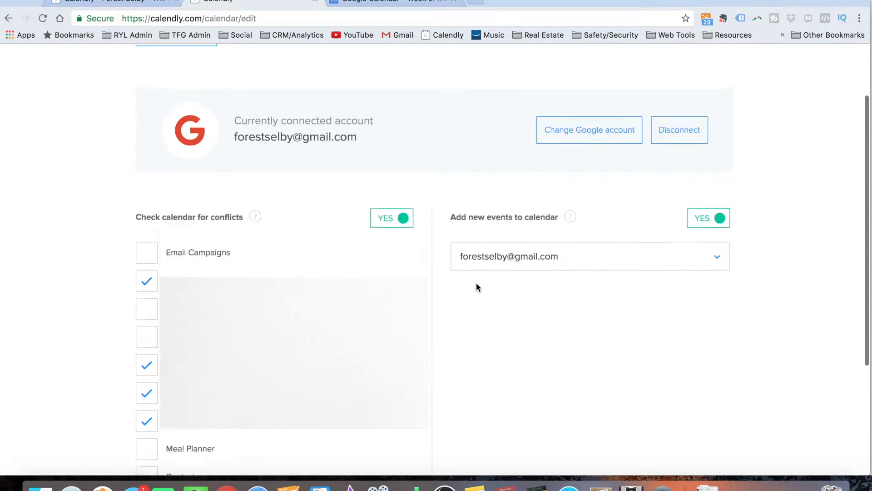
scroll(476, 288, "up", 1)
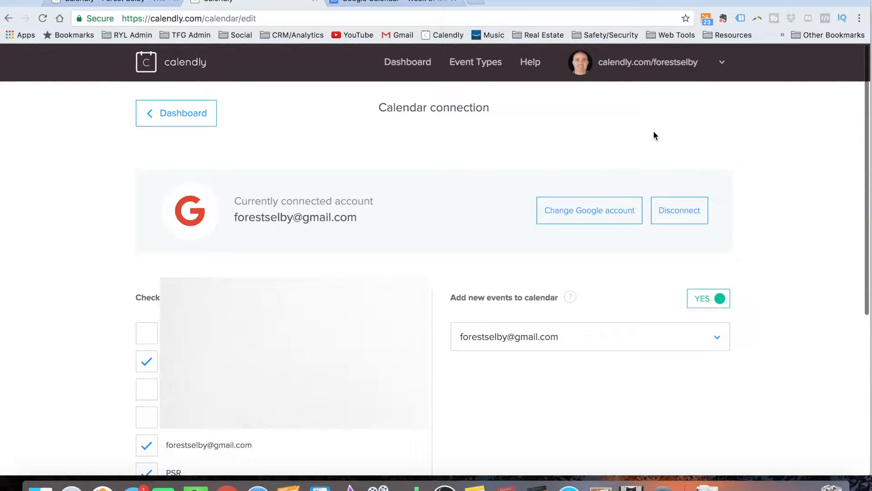
Step: Open the account settings profile and try the Calendly Branding switch, returning it to Hide
left_click(669, 73)
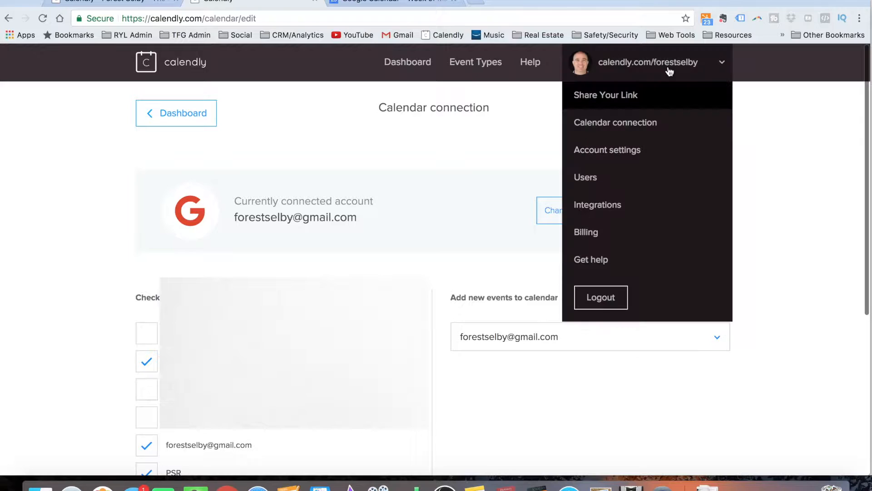
left_click(635, 153)
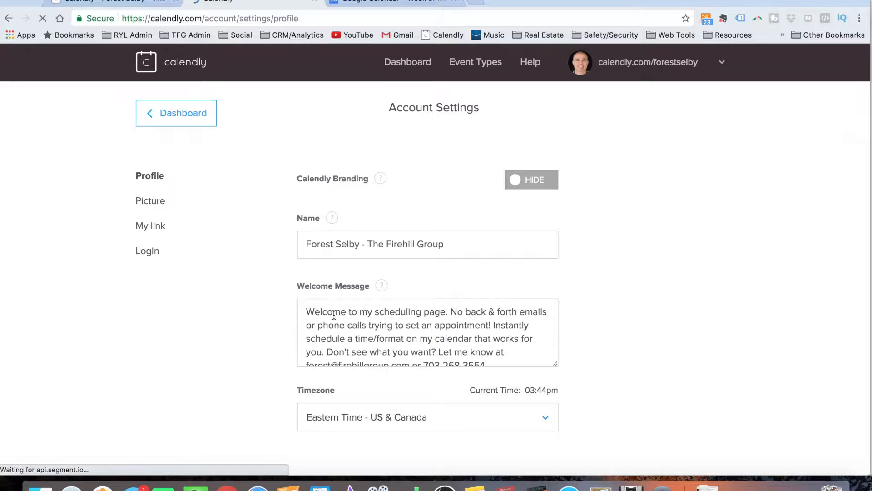
scroll(234, 328, "down", 3)
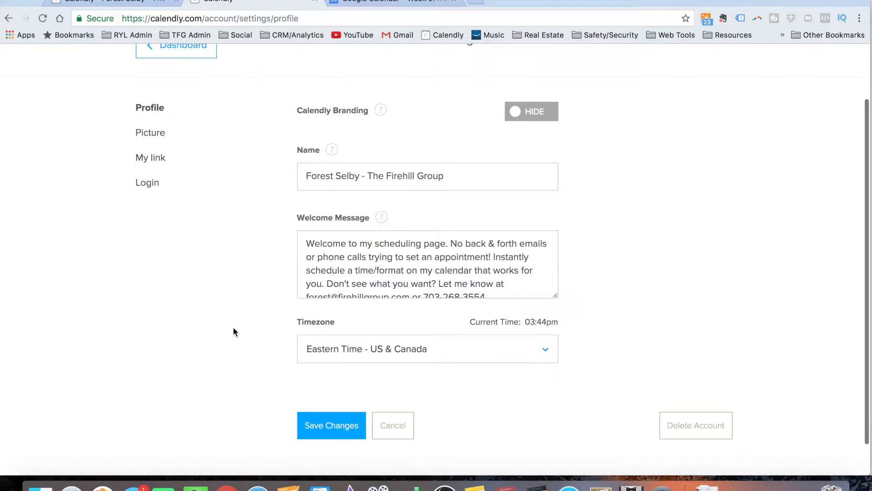
left_click(533, 118)
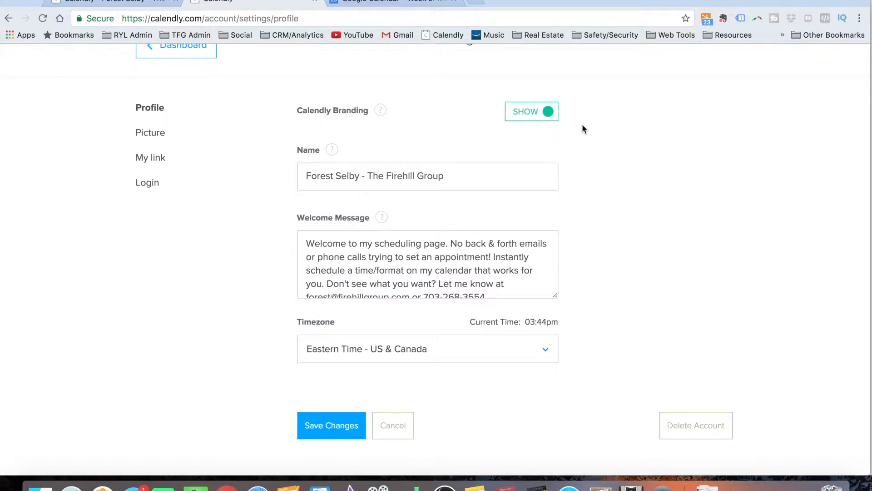
left_click(533, 116)
Step: Enlarge the Welcome Message box to read its full text and review the remaining profile settings
scroll(609, 196, "down", 2)
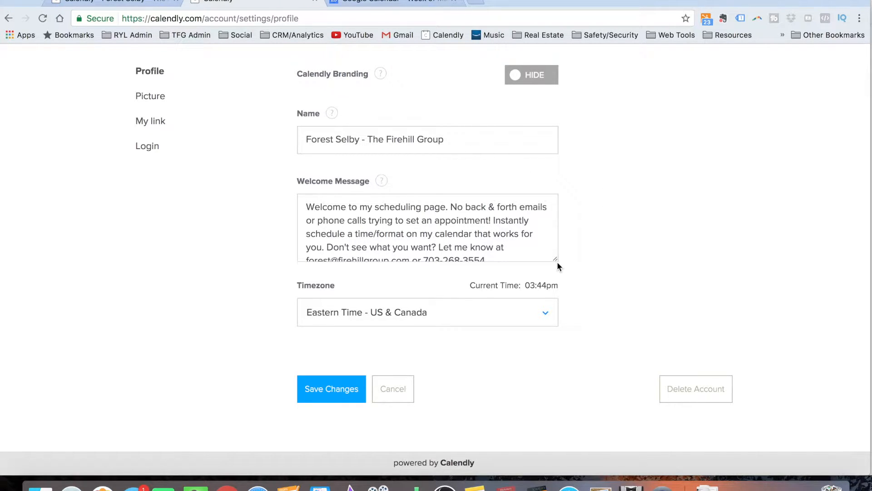
left_click_drag(556, 258, 562, 295)
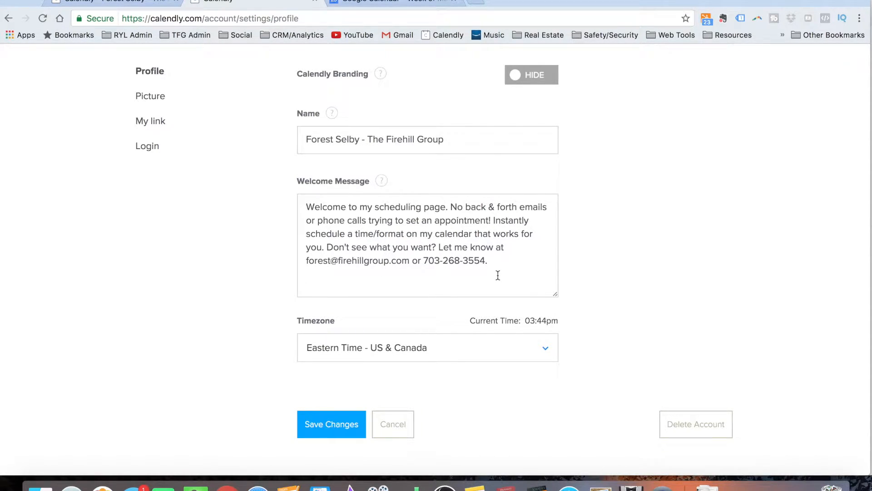
scroll(561, 381, "down", 2)
scroll(561, 380, "up", 2)
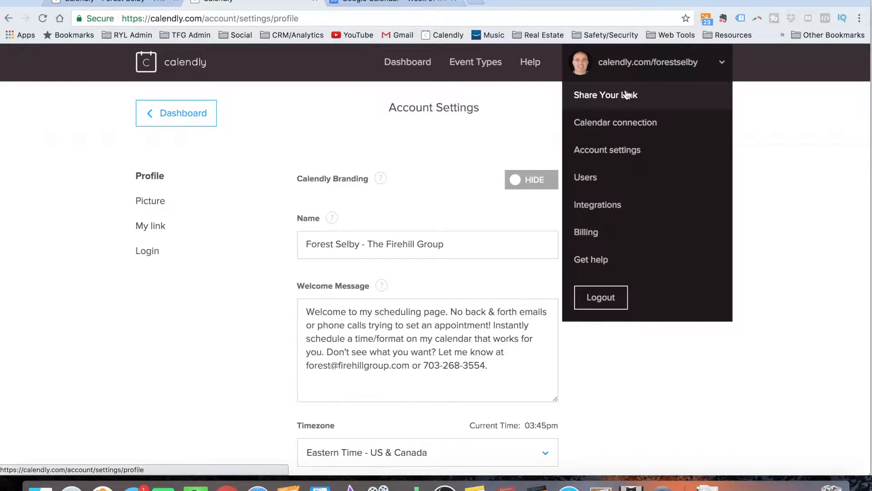
Step: Open the link sharing options and view the website embed variants Inline, Popup Widget and Popup Text
left_click(626, 94)
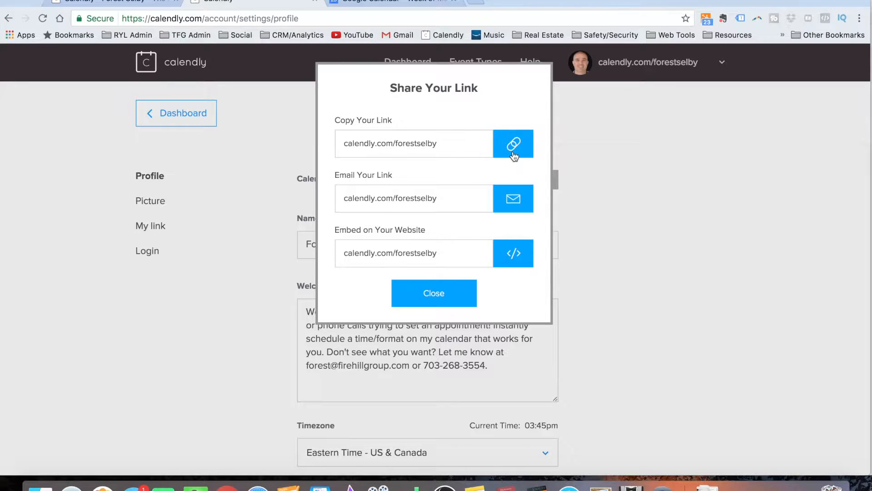
left_click(513, 255)
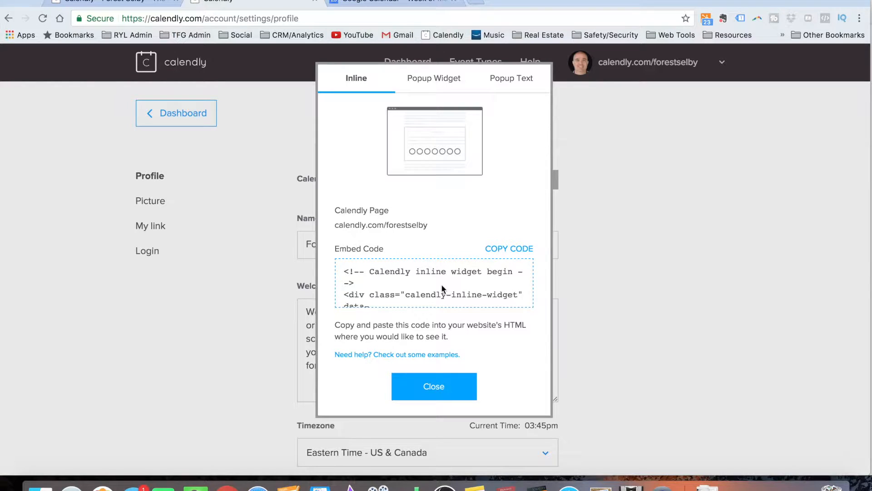
left_click(437, 80)
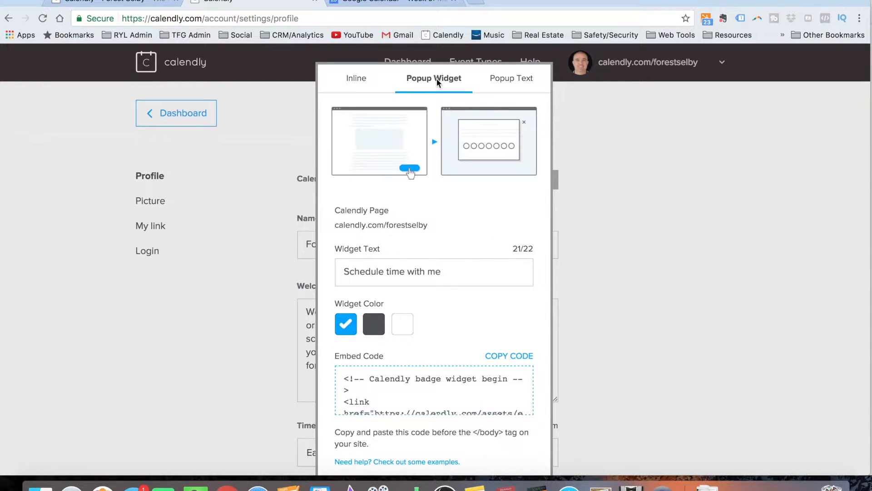
left_click(502, 80)
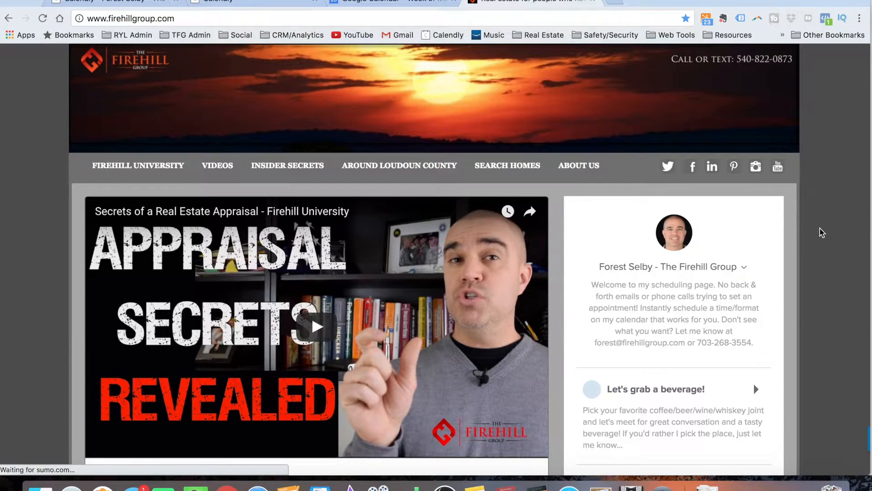
Step: Examine the scheduling widget embedded on the firehillgroup.com home page, including its list of meeting types
scroll(821, 232, "down", 3)
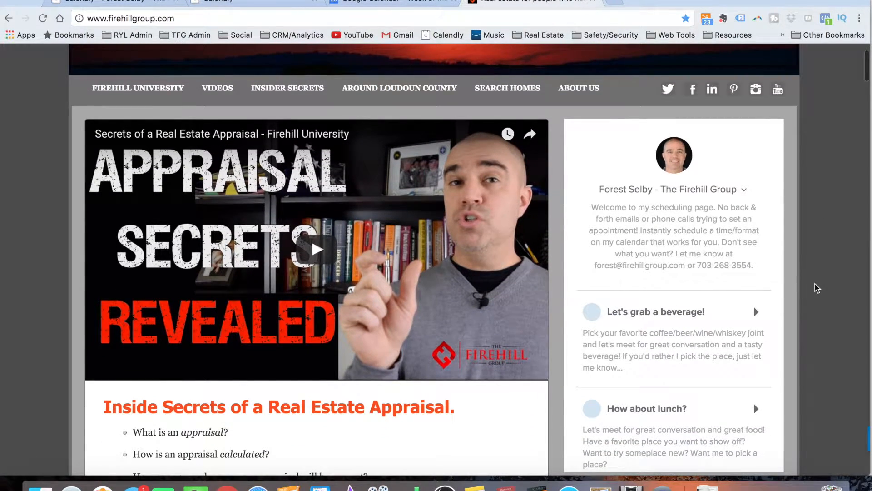
scroll(816, 288, "down", 5)
scroll(817, 288, "up", 3)
scroll(689, 345, "down", 5)
scroll(682, 347, "down", 8)
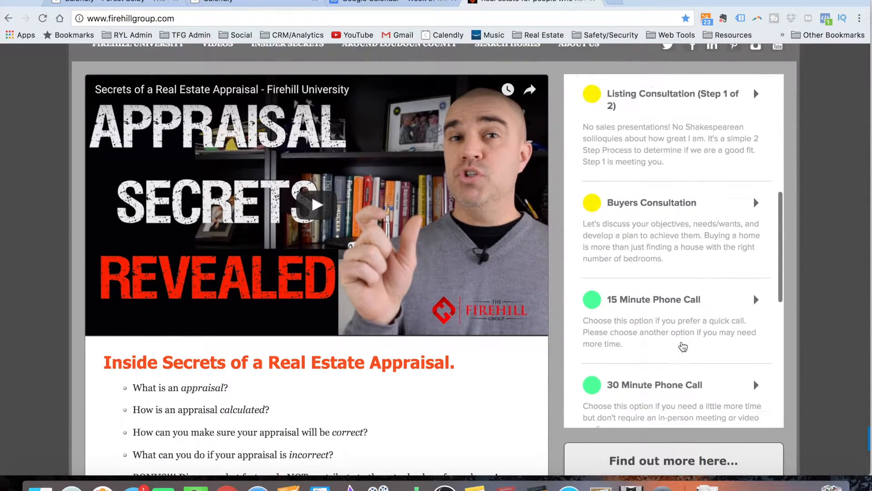
scroll(682, 346, "up", 9)
scroll(682, 346, "up", 8)
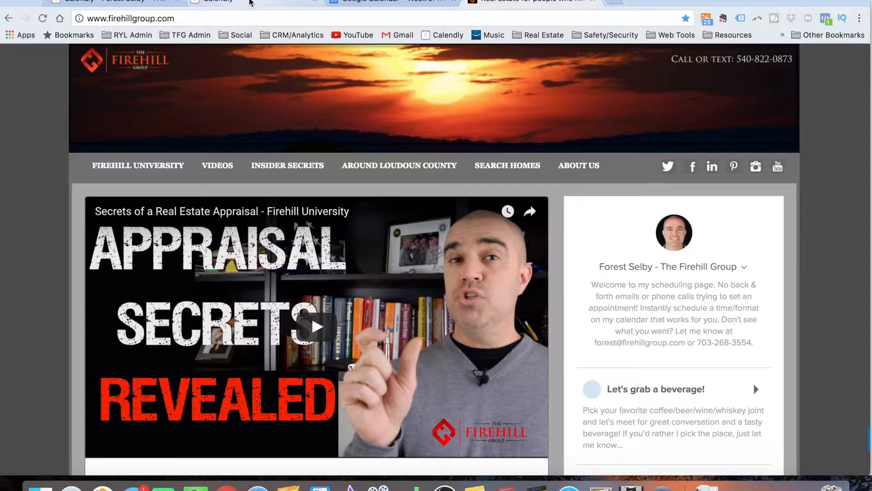
Step: Switch back to Calendly, return to the dashboard and open the full list of event types
left_click(249, 2)
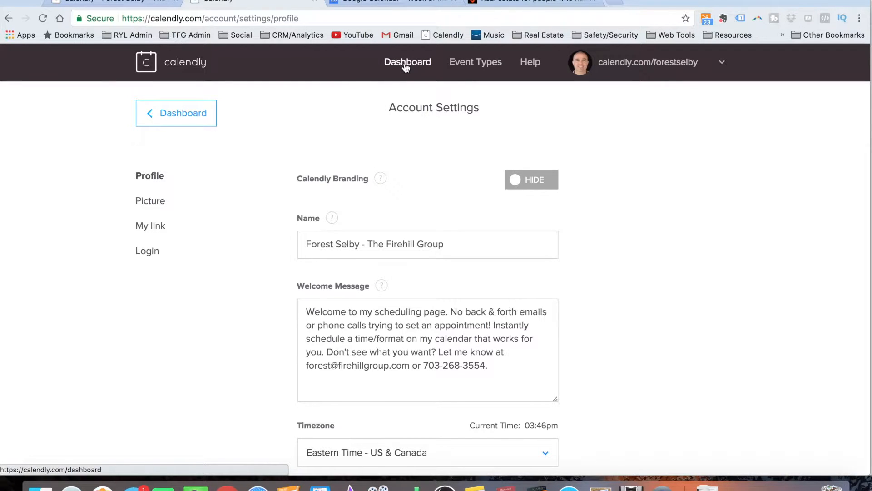
left_click(186, 116)
key("Return")
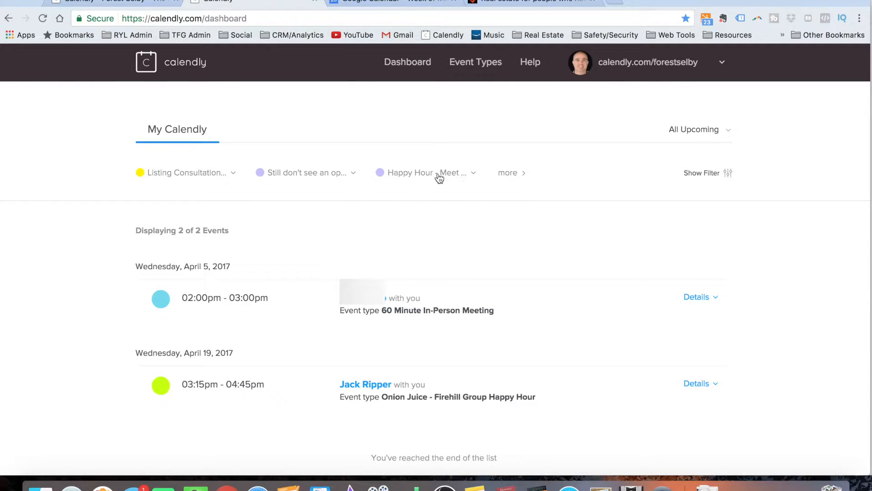
left_click(511, 178)
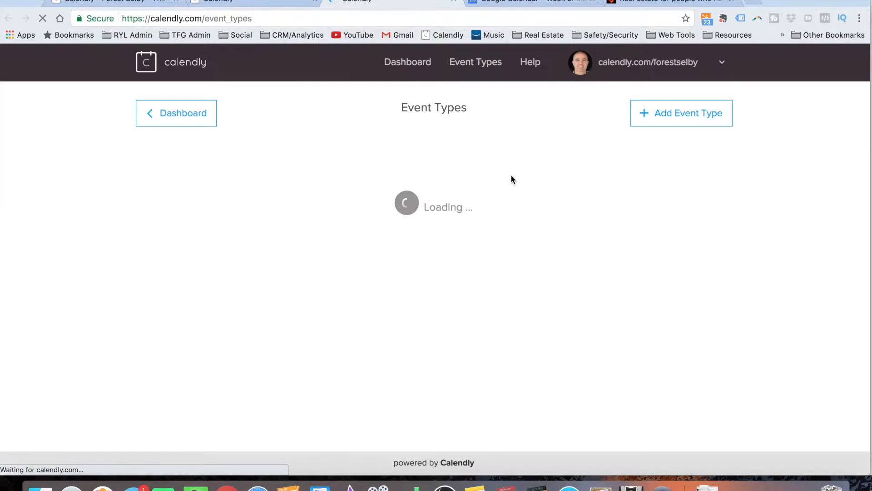
Step: Examine the list of event types, including the visibility marker beside the Happy Hour - Meet & Greet event
scroll(547, 239, "down", 6)
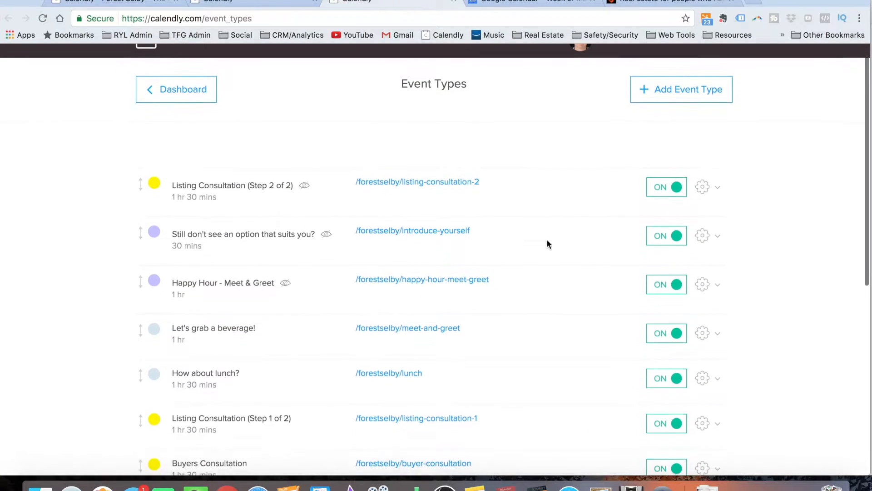
scroll(546, 243, "down", 3)
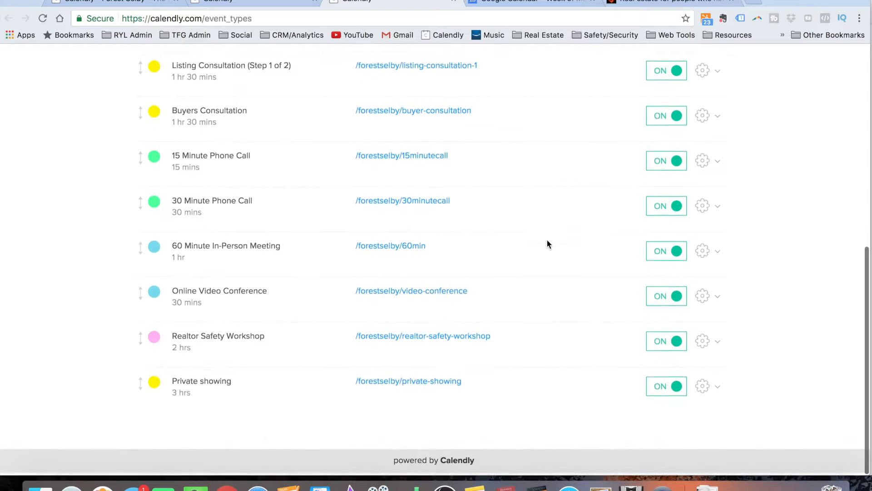
scroll(547, 239, "up", 9)
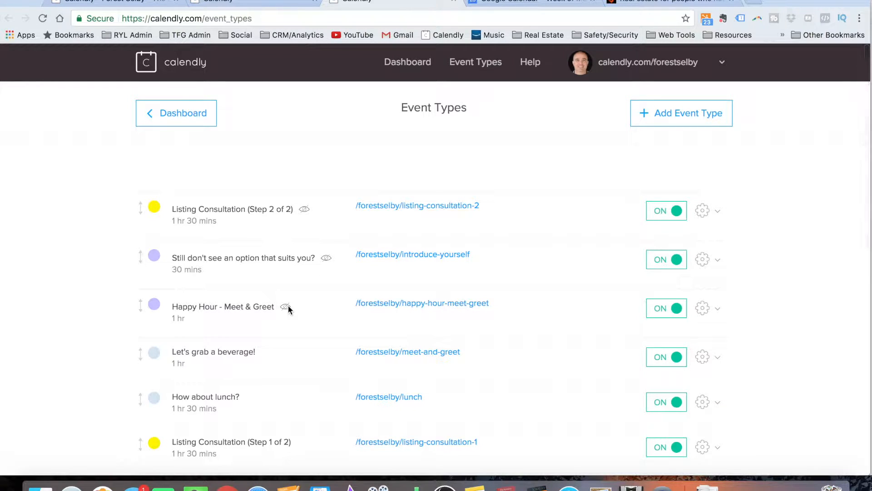
mouse_move(288, 307)
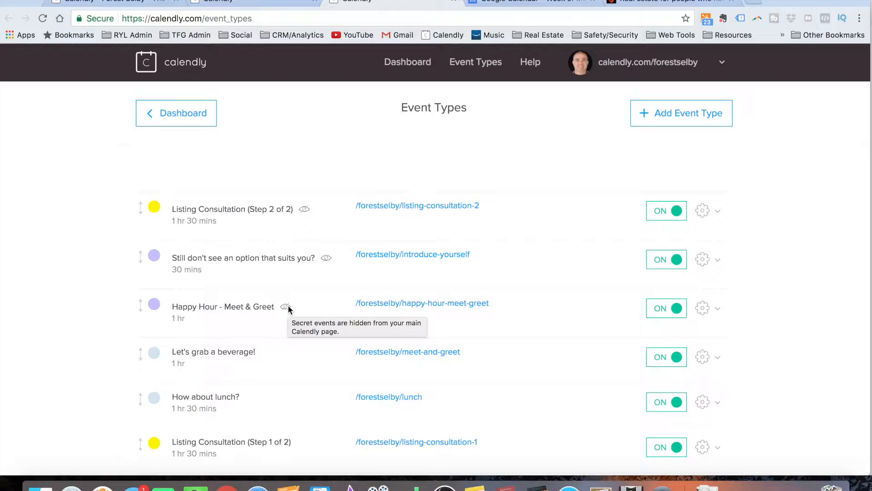
scroll(288, 307, "down", 5)
scroll(288, 309, "up", 1)
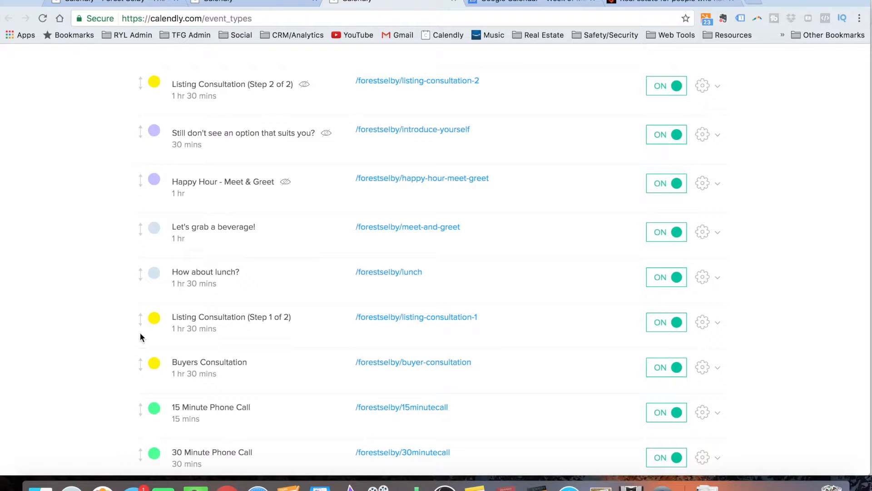
scroll(567, 270, "up", 5)
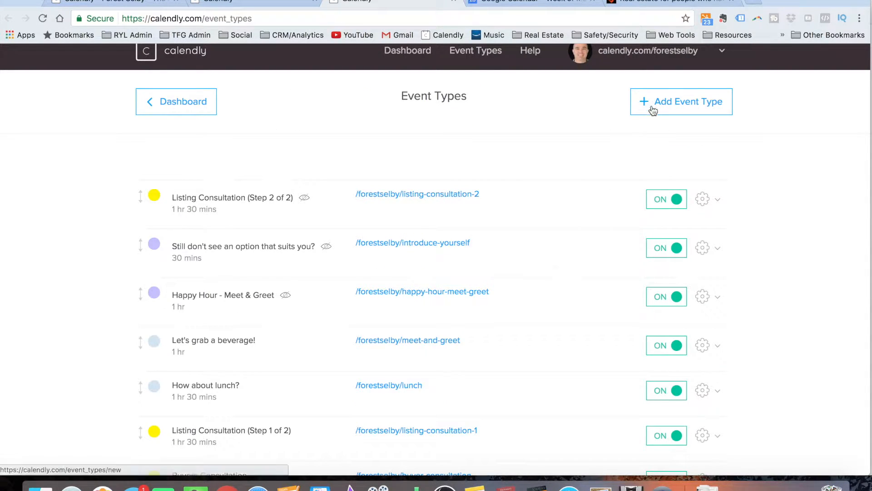
Step: Create a new one-on-one event type named "Onion Juice - Firehill Group Collab"
left_click(679, 104)
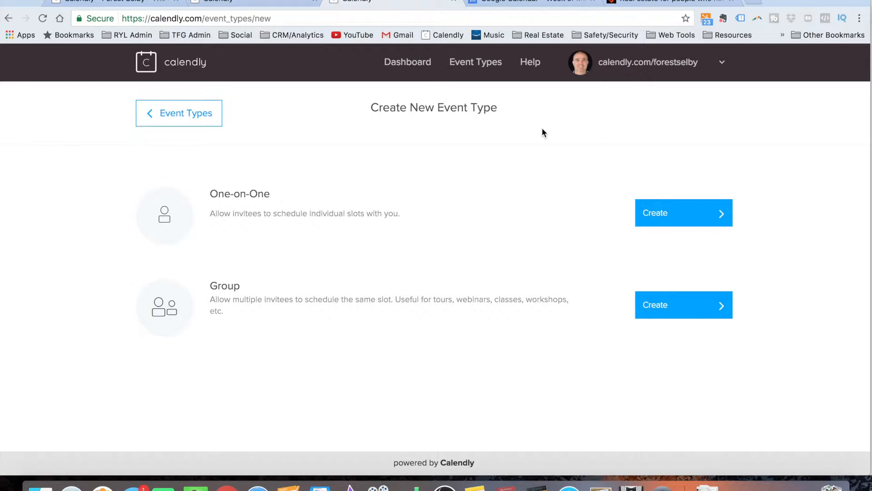
left_click(675, 215)
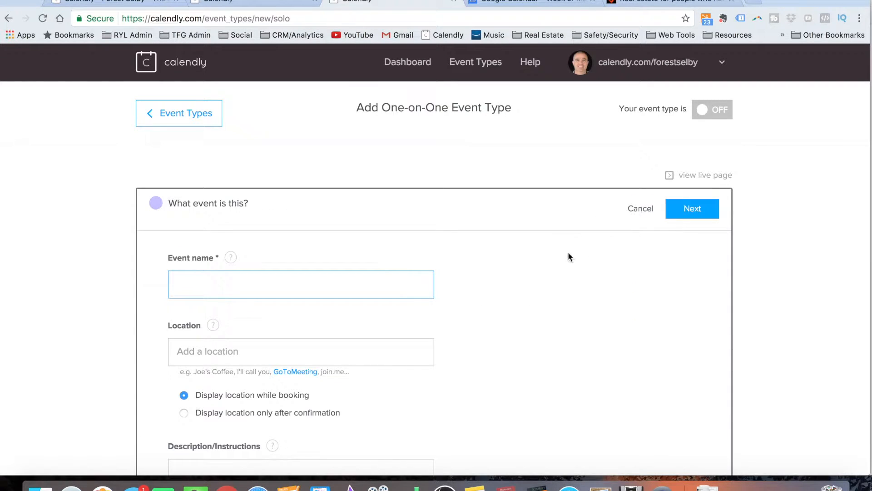
scroll(568, 251, "down", 3)
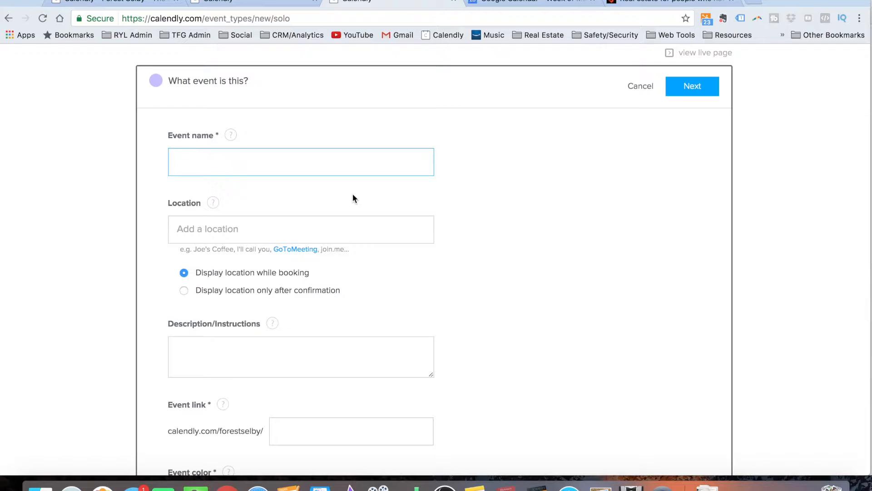
type("Onion Juice - Firehill ")
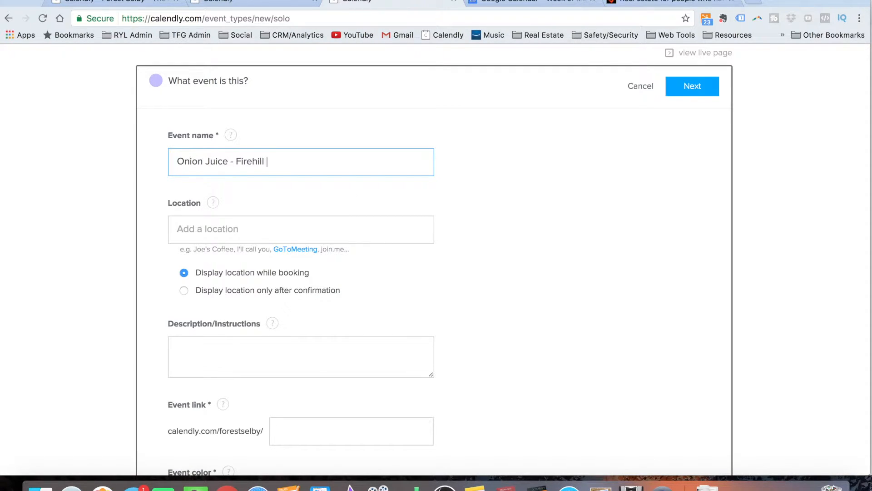
type("Group Collab")
Step: Set the event's location to TBD
left_click(230, 229)
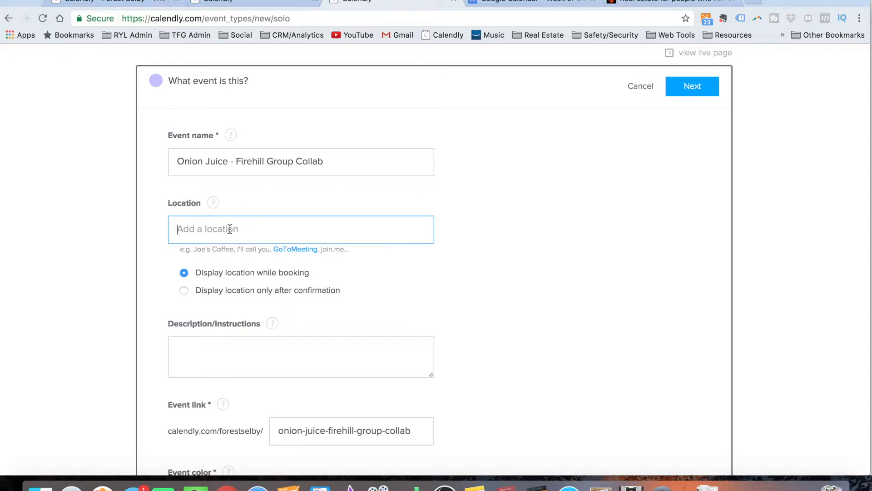
type("TBD")
scroll(535, 289, "down", 4)
scroll(535, 288, "up", 2)
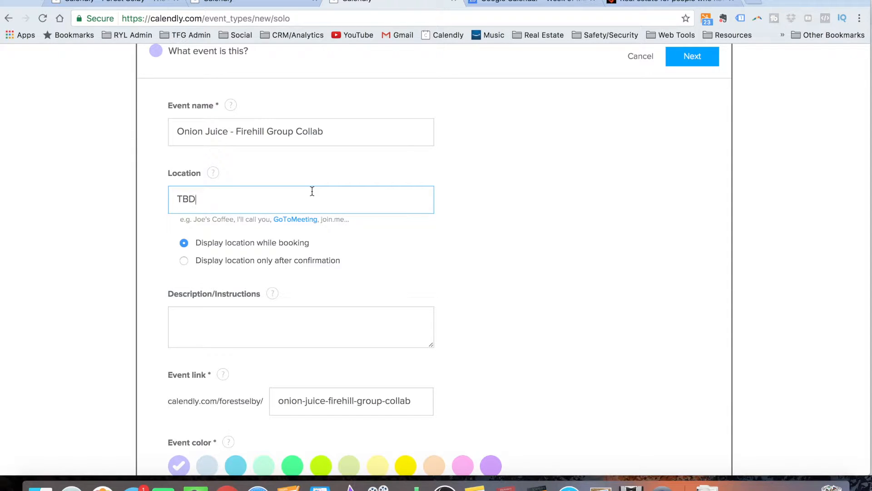
Step: Enter the event description "Joint project between two awesome companies and amazing people."
scroll(446, 254, "down", 3)
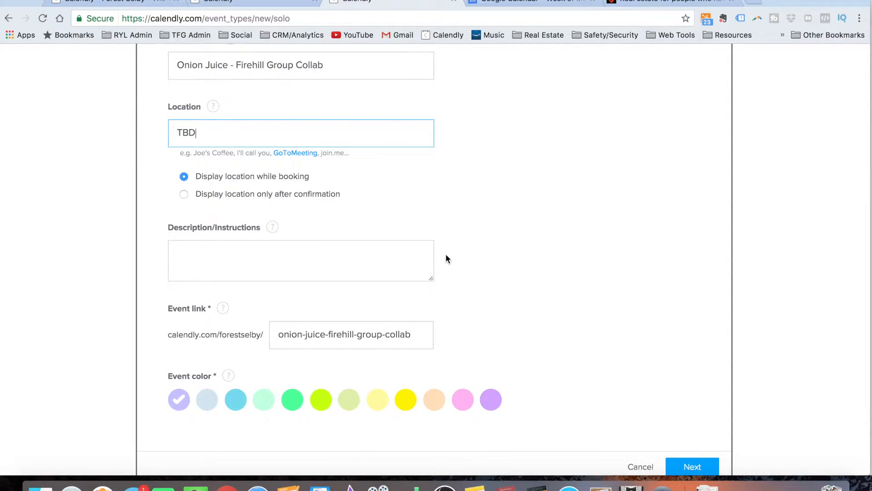
left_click(356, 253)
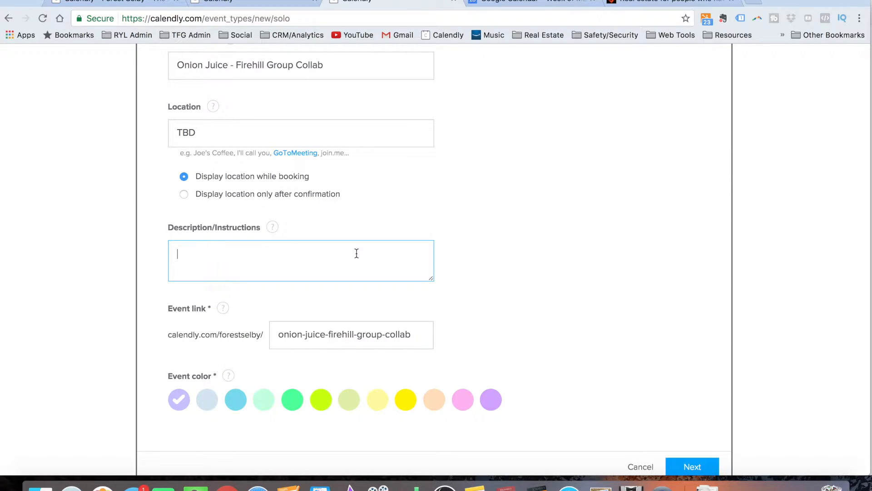
type("Joint project between two awesome companies and amazing people")
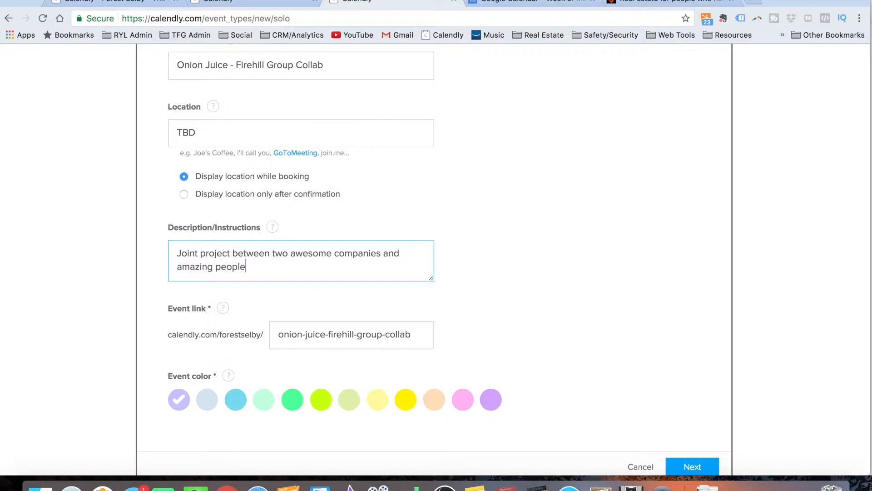
type(".")
Step: Shorten the event link ending to onion-juice-firehill and continue to the booking time settings
scroll(463, 292, "down", 3)
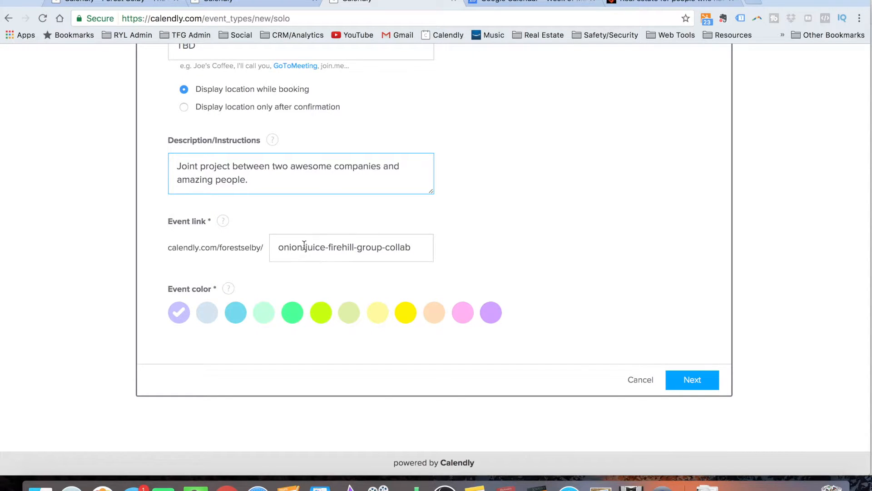
left_click(335, 247)
key("super+a")
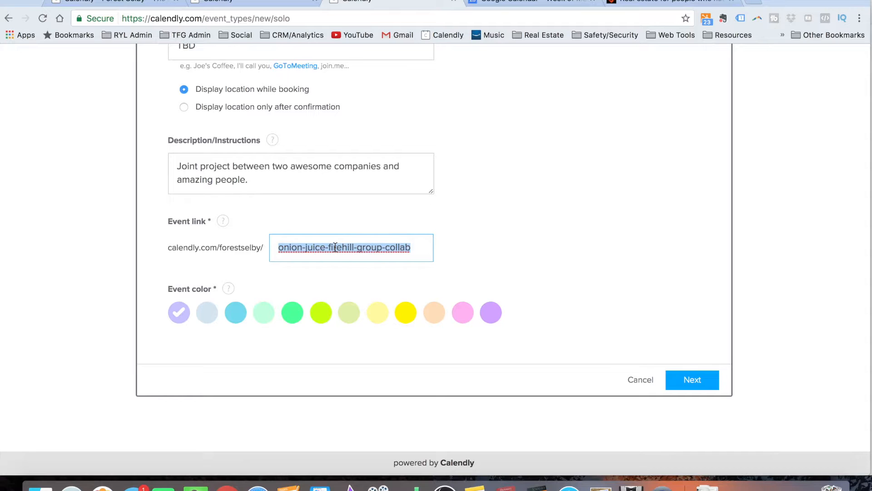
type("onion-juice-firehill")
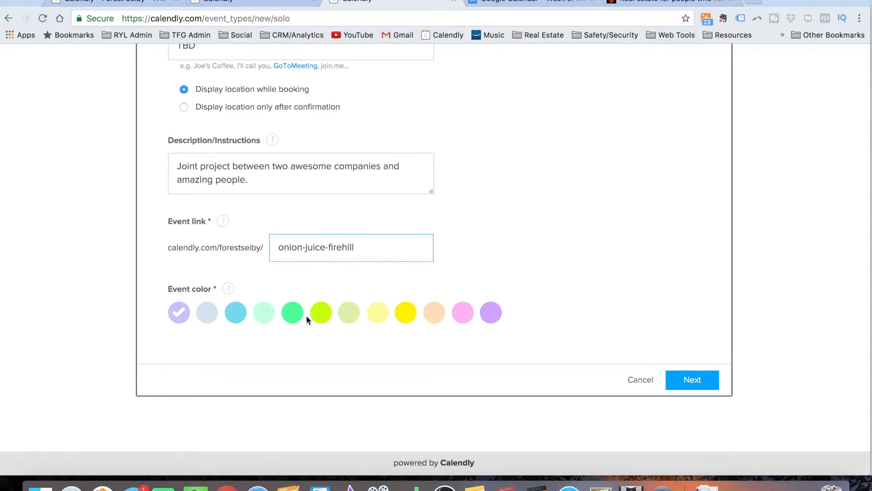
scroll(560, 247, "up", 2)
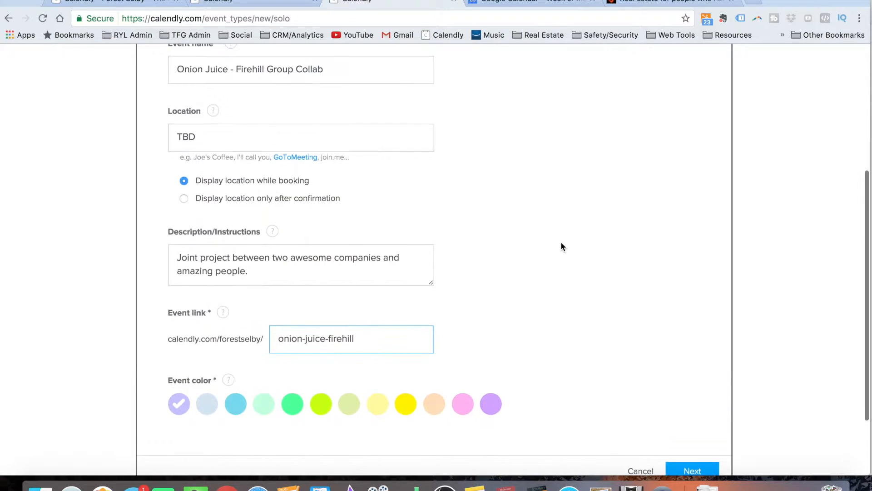
scroll(561, 246, "down", 2)
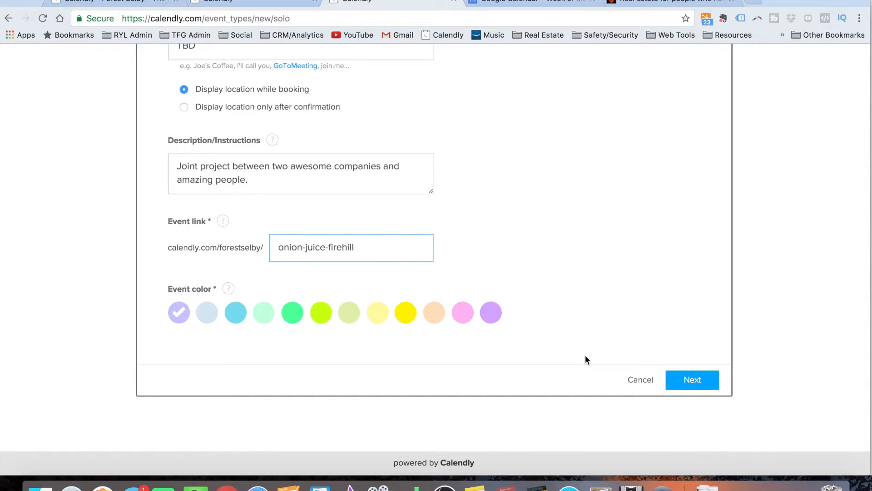
left_click(691, 381)
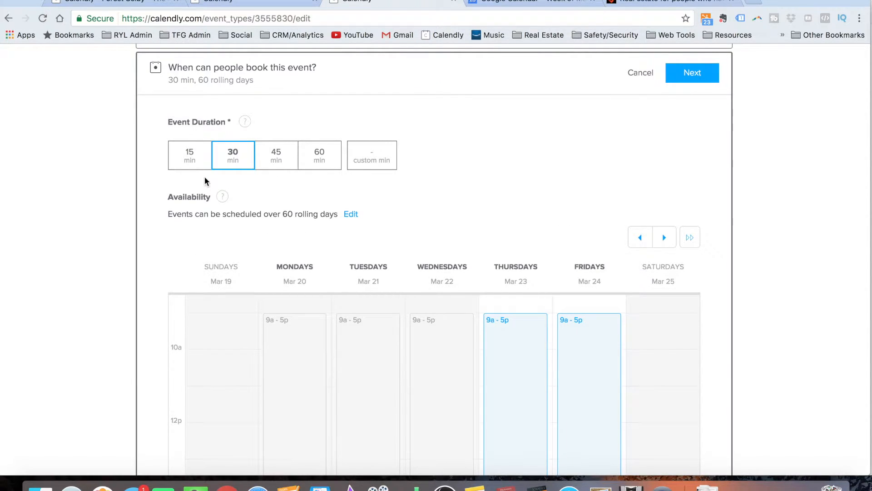
Step: Enter 180 as the custom duration, but select 60 minutes as the event duration
left_click(370, 151)
type("180")
left_click(319, 155)
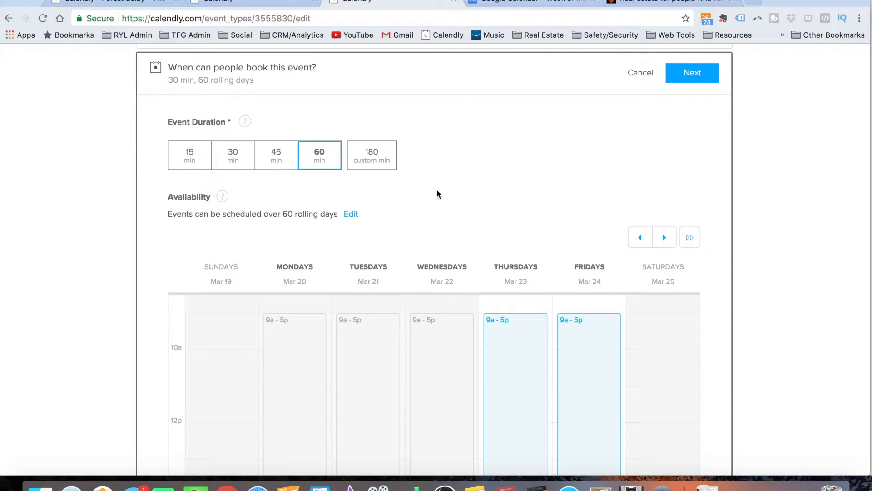
Step: Review the availability period options and apply scheduling over a period of 60 rolling days
scroll(437, 189, "down", 3)
scroll(437, 189, "up", 1)
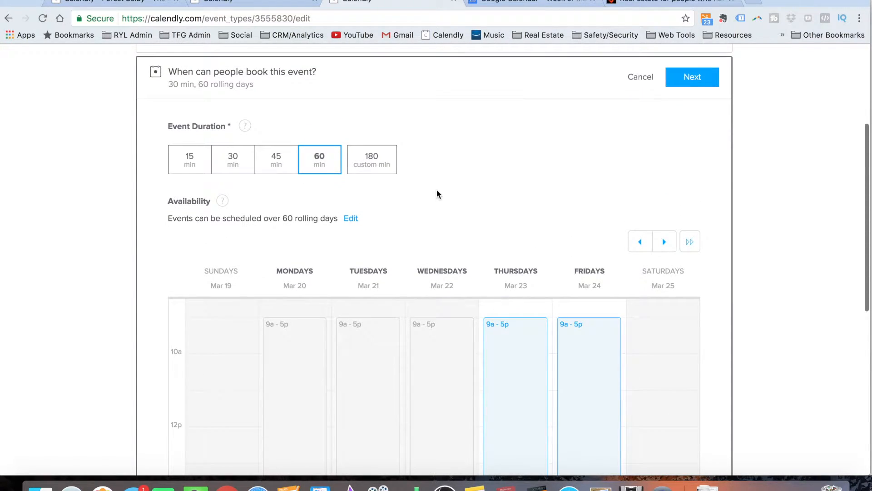
left_click(351, 219)
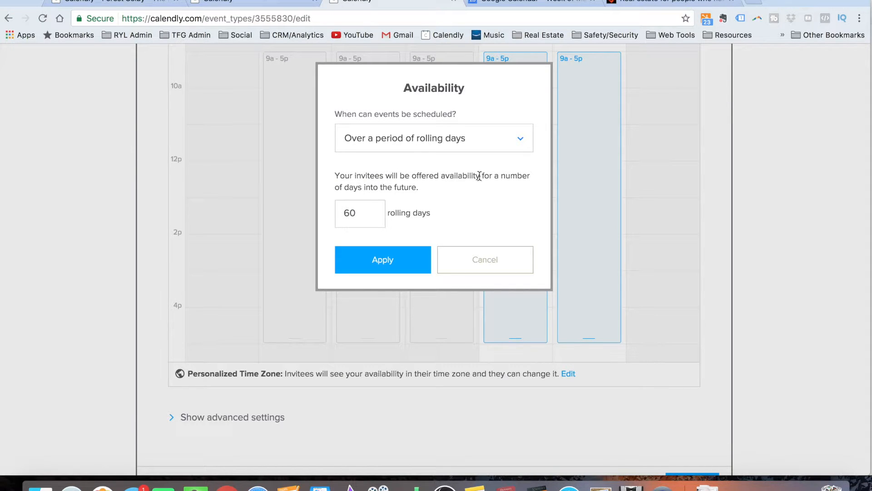
left_click(515, 145)
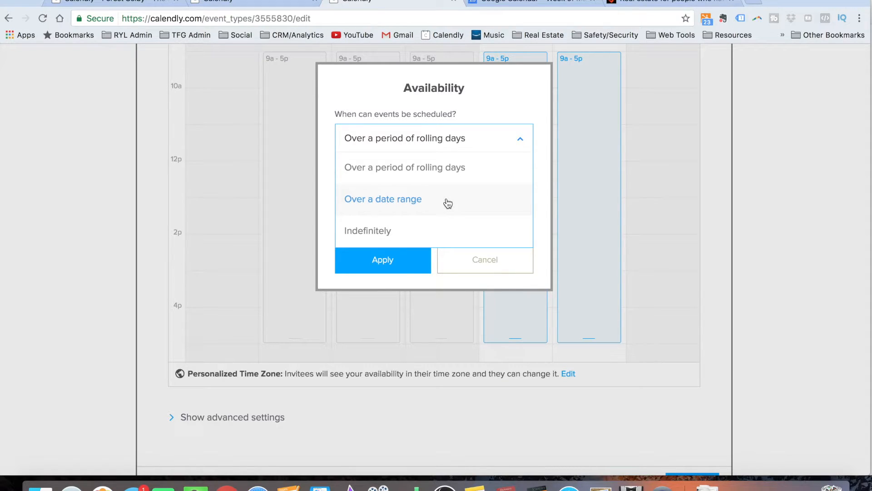
left_click(449, 166)
double_click(362, 215)
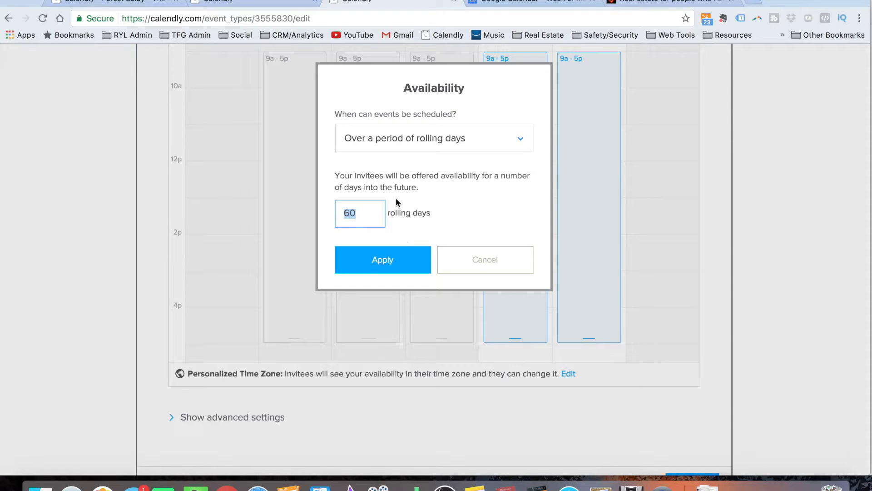
left_click(393, 274)
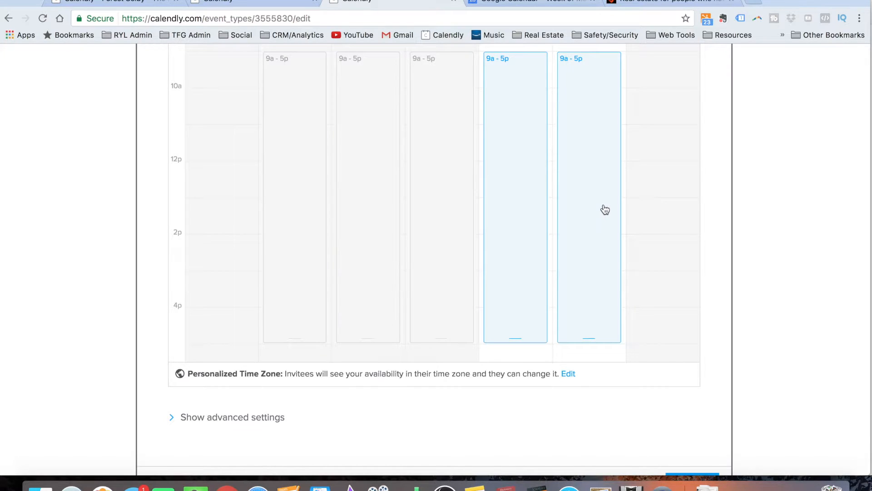
Step: Open the Thursdays availability in the weekly calendar and set its first interval's end time to 11:00 am
scroll(605, 210, "up", 5)
scroll(742, 167, "up", 3)
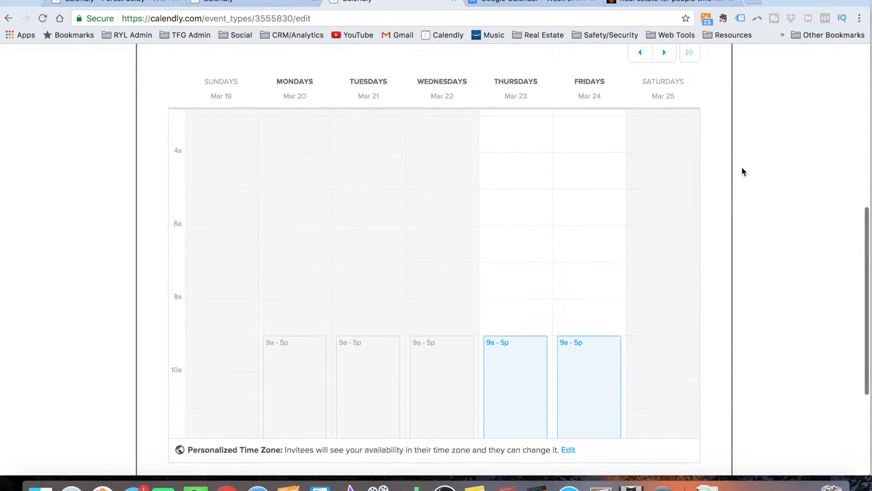
scroll(467, 324, "down", 6)
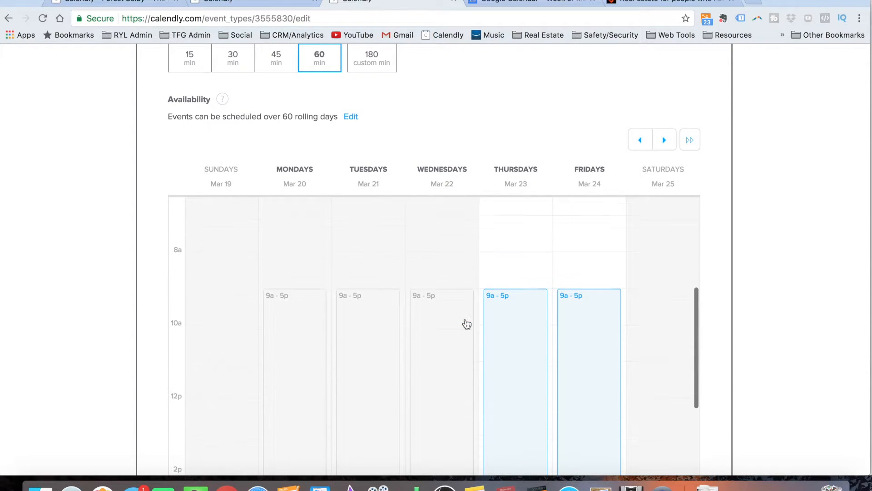
scroll(467, 324, "up", 3)
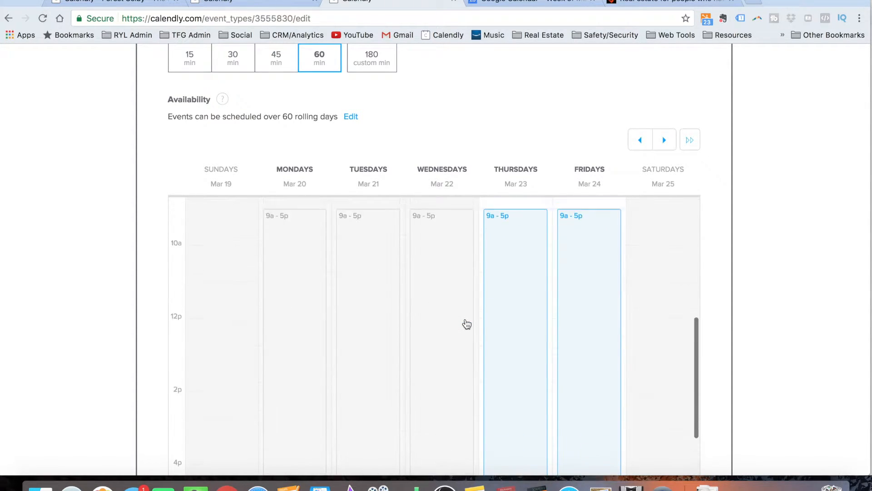
scroll(467, 324, "down", 1)
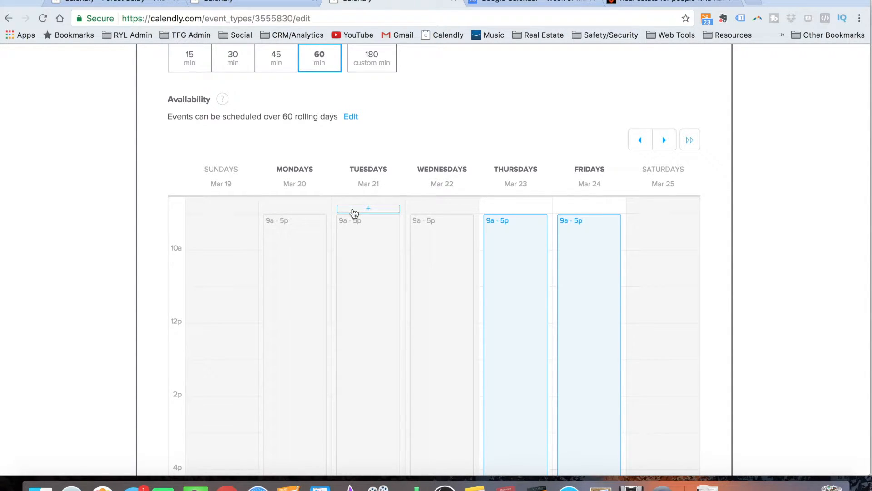
left_click(521, 256)
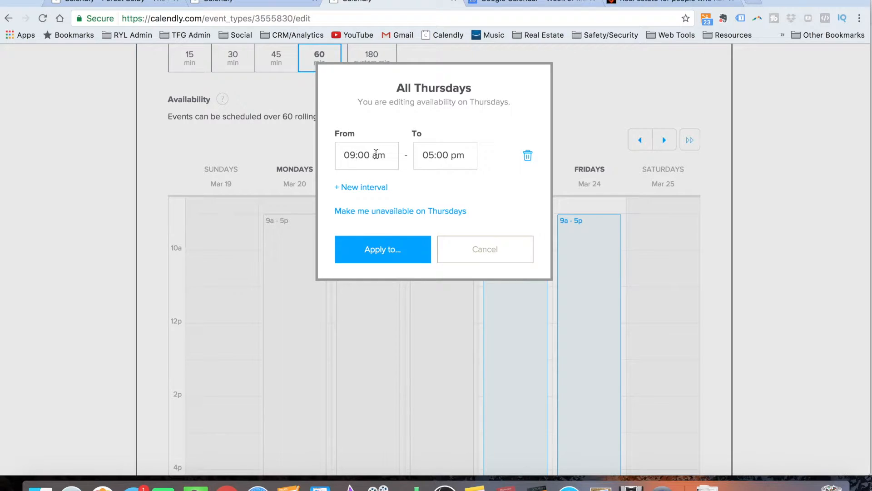
left_click(431, 155)
type("11")
left_click(453, 156)
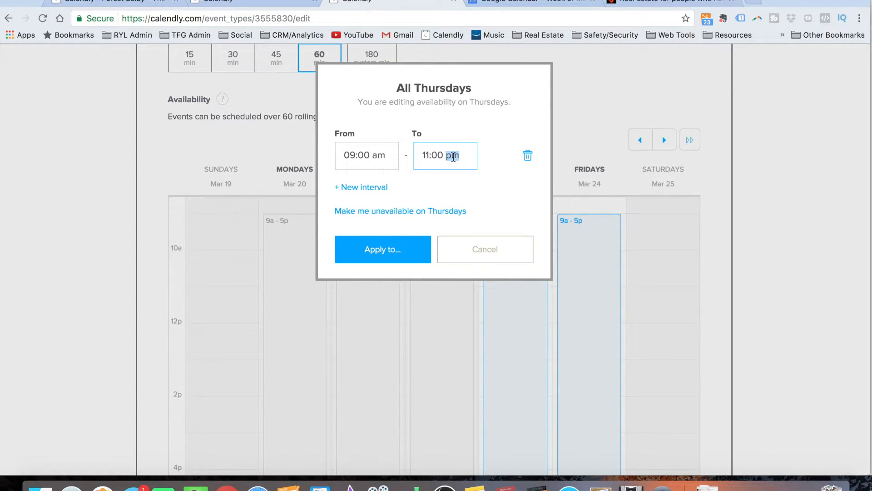
type("am")
Step: Add a second Thursdays availability interval from 02:00 pm to 04:00 pm
left_click(366, 187)
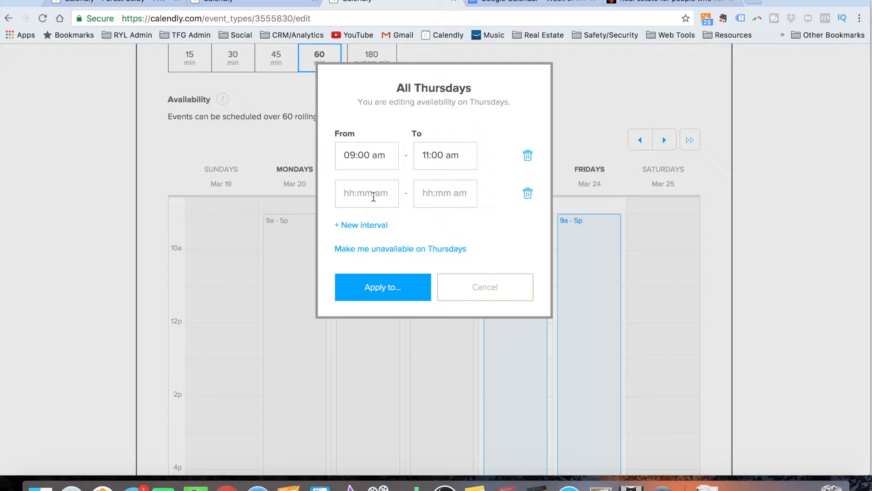
left_click(370, 194)
type("2:00pm")
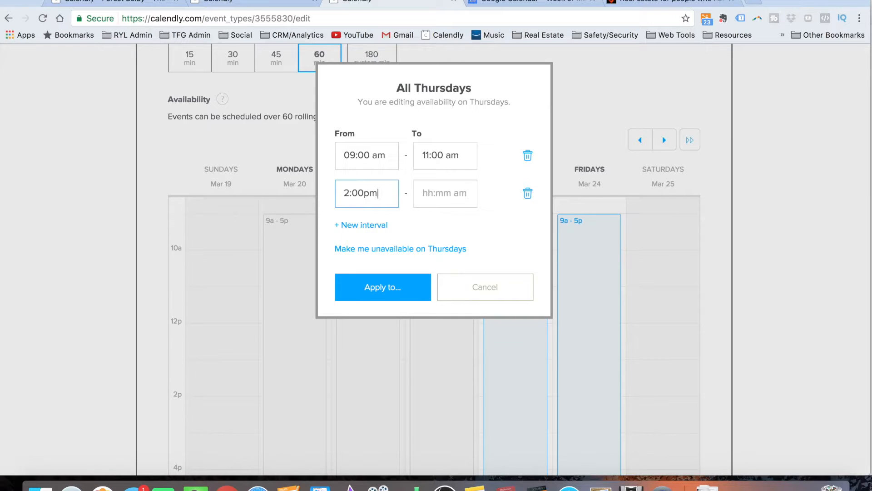
left_click(465, 193)
type("0400pm")
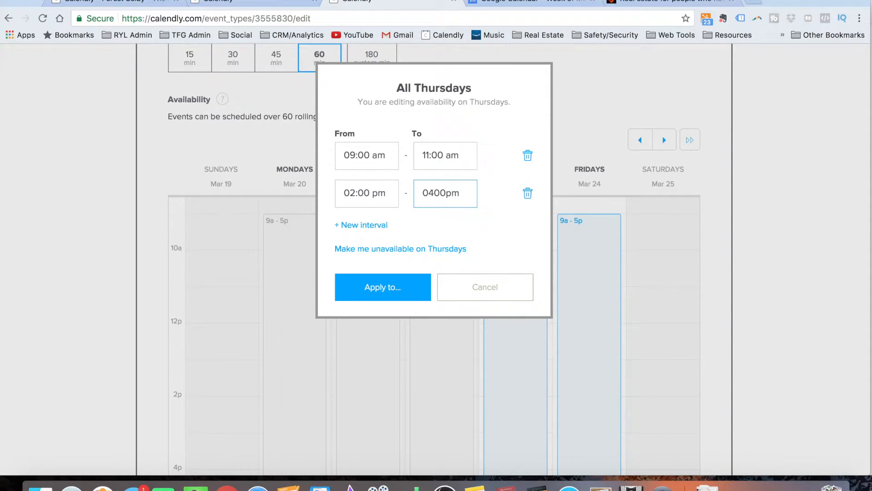
left_click(475, 227)
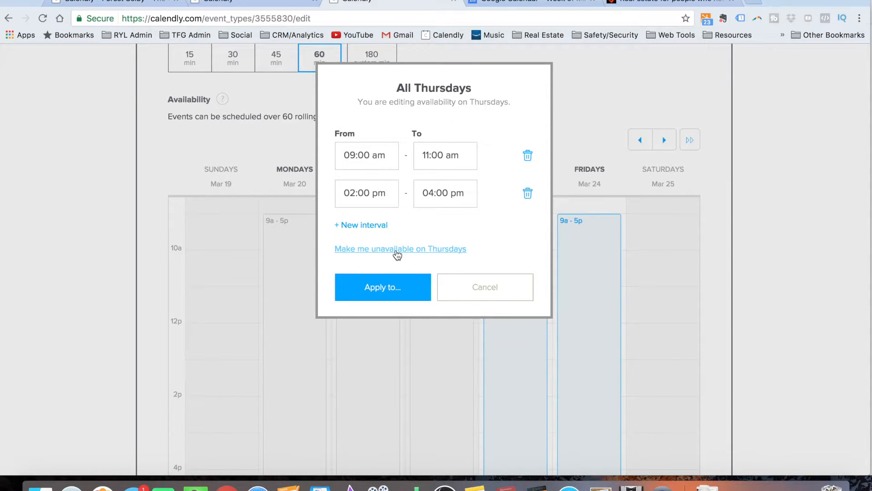
Step: Apply the Thursdays intervals to Mondays and Tuesdays as well, and check the weekly calendar
left_click(388, 287)
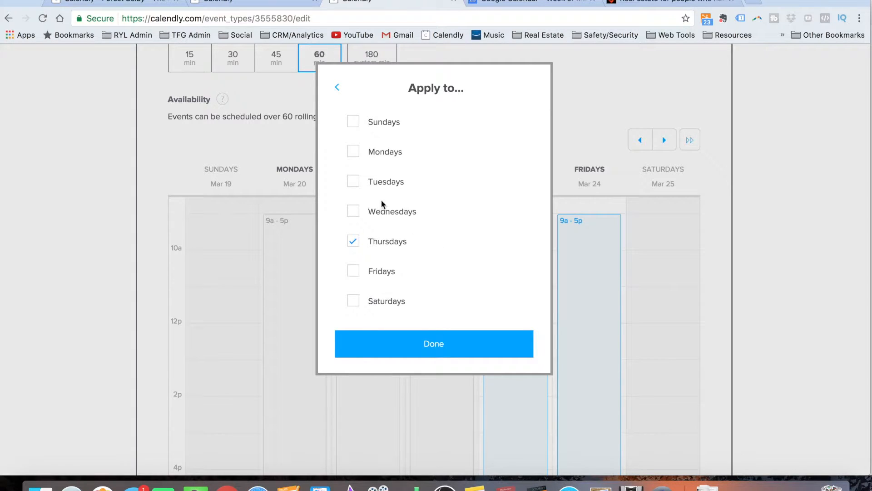
left_click(354, 182)
left_click(353, 153)
left_click(449, 349)
scroll(520, 344, "down", 5)
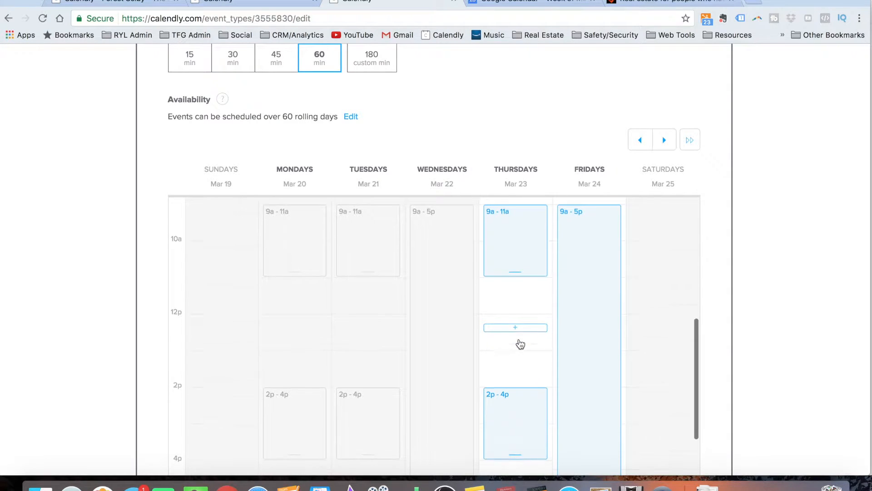
scroll(520, 344, "up", 5)
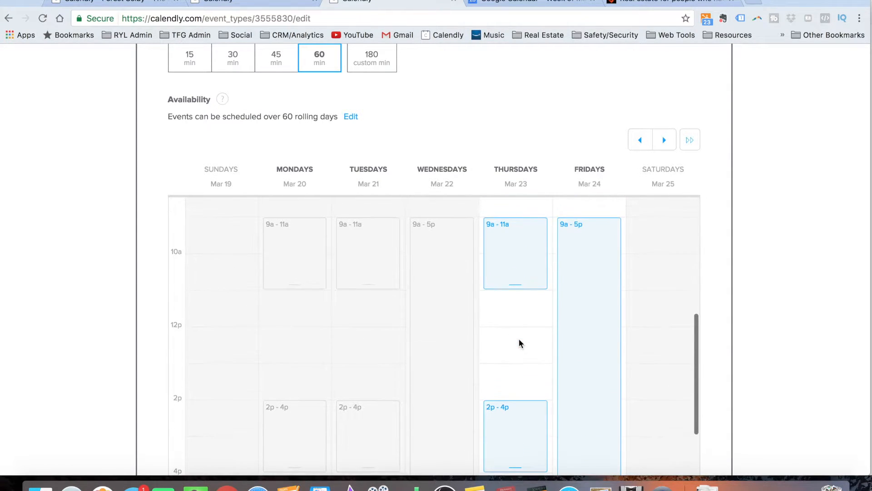
scroll(520, 344, "up", 1)
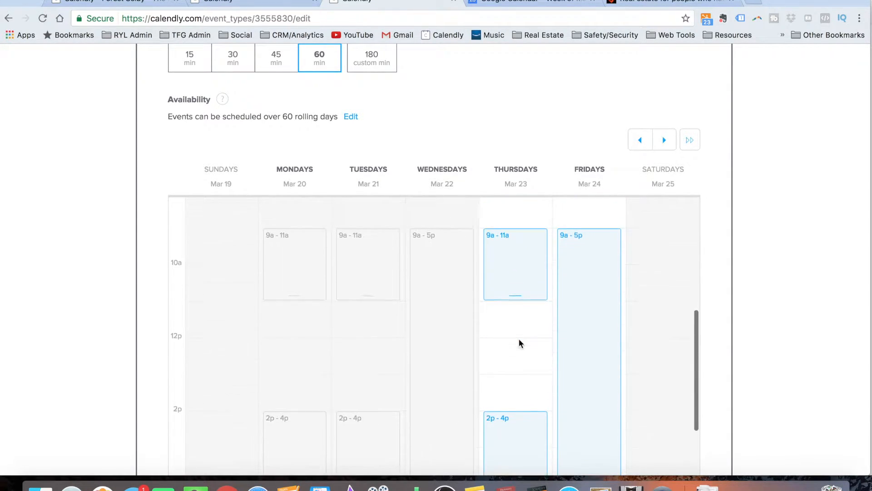
Step: Make all Fridays unavailable in the event's weekly availability
left_click(595, 330)
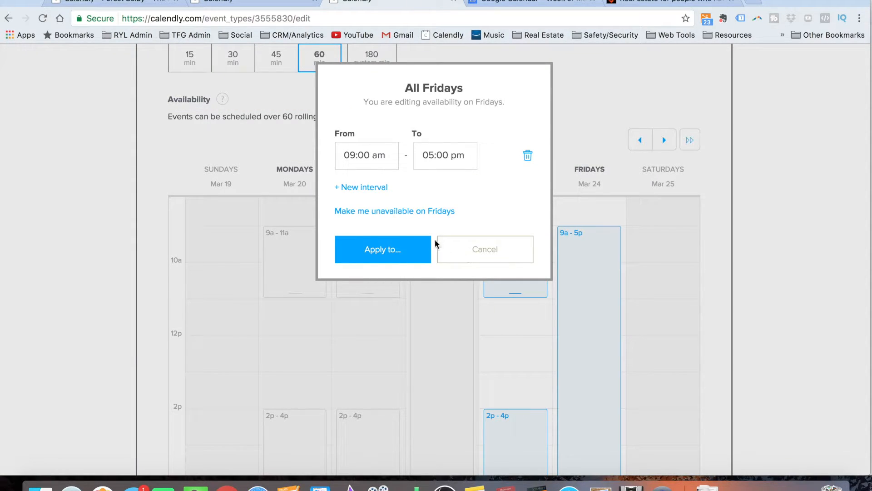
left_click(400, 212)
scroll(617, 296, "down", 1)
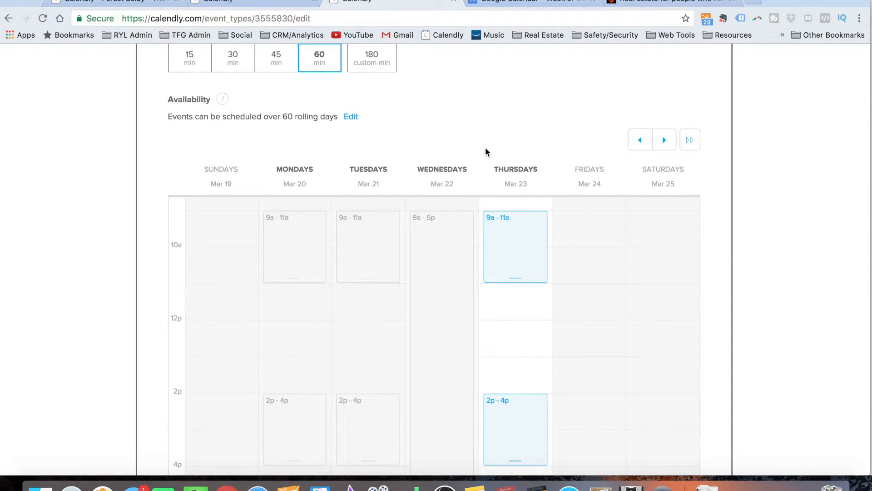
scroll(743, 240, "down", 2)
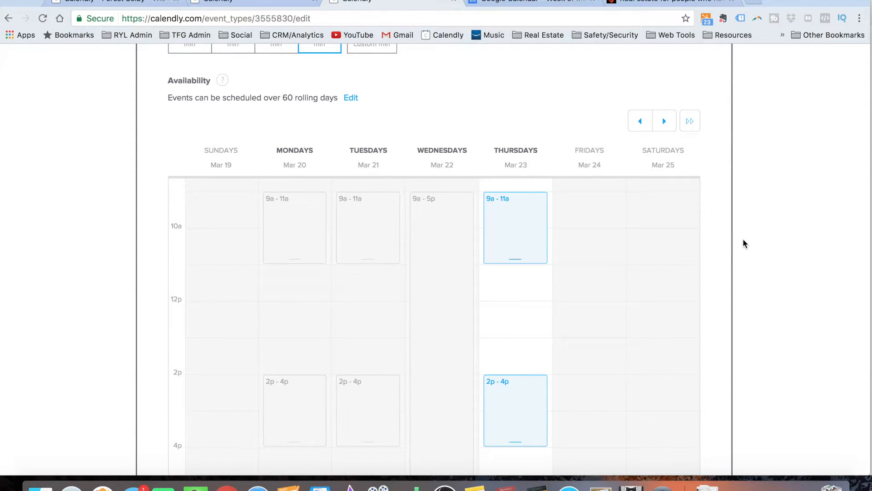
Step: Make all Wednesdays unavailable in the weekly availability and look over the remaining intervals
scroll(743, 239, "down", 5)
scroll(742, 238, "up", 2)
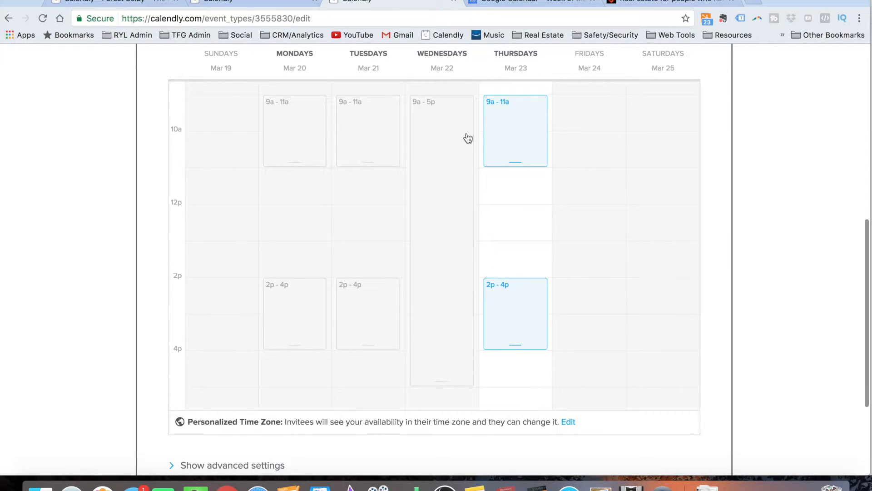
left_click(441, 250)
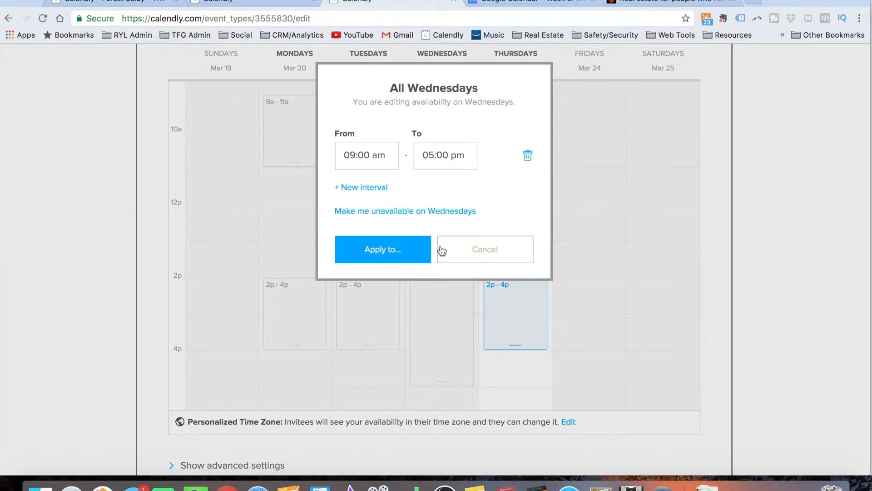
left_click(430, 211)
scroll(436, 234, "up", 3)
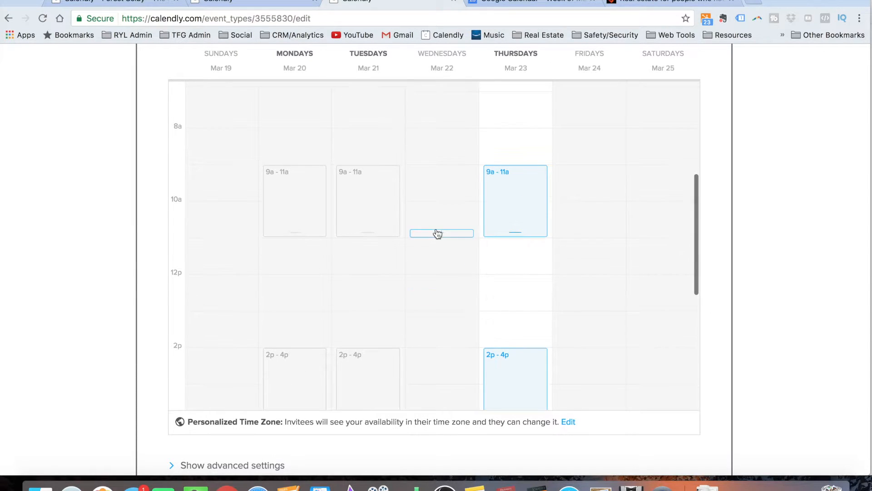
scroll(432, 281, "down", 2)
scroll(432, 289, "down", 1)
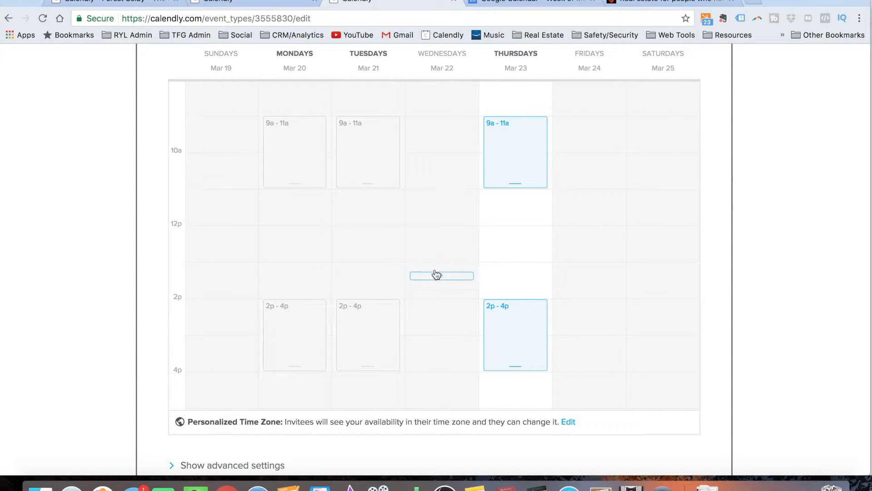
Step: Show the event's advanced settings, review the availability increment choices and select 15 min
scroll(453, 272, "down", 8)
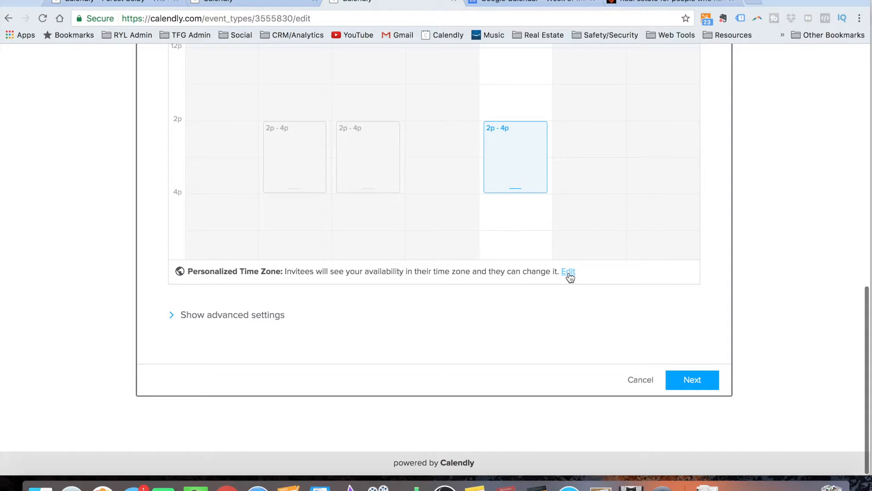
left_click(237, 318)
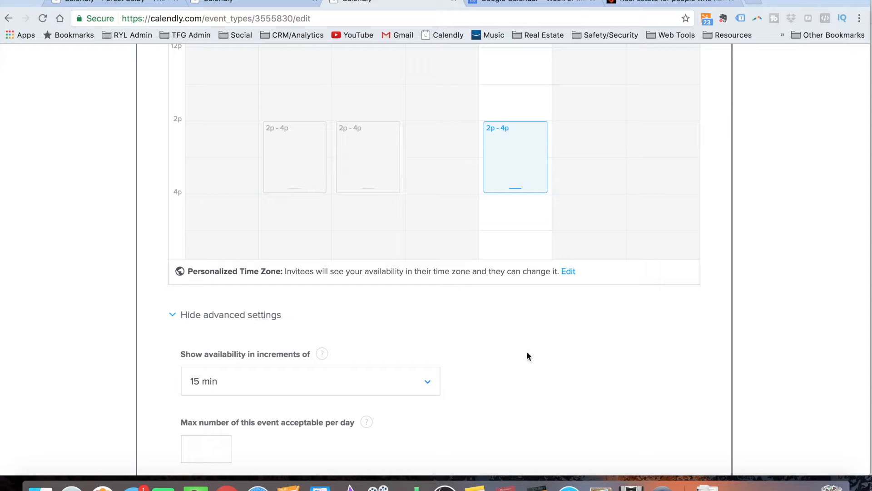
scroll(527, 355, "down", 7)
scroll(527, 356, "down", 3)
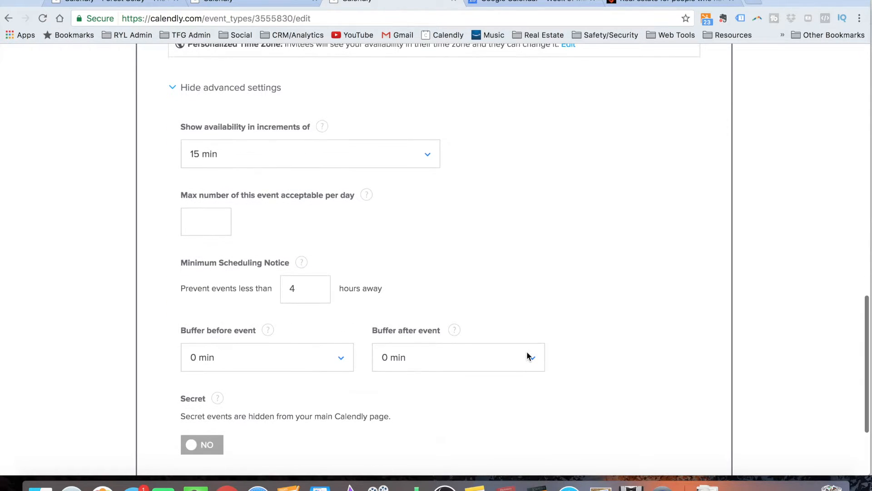
left_click(428, 157)
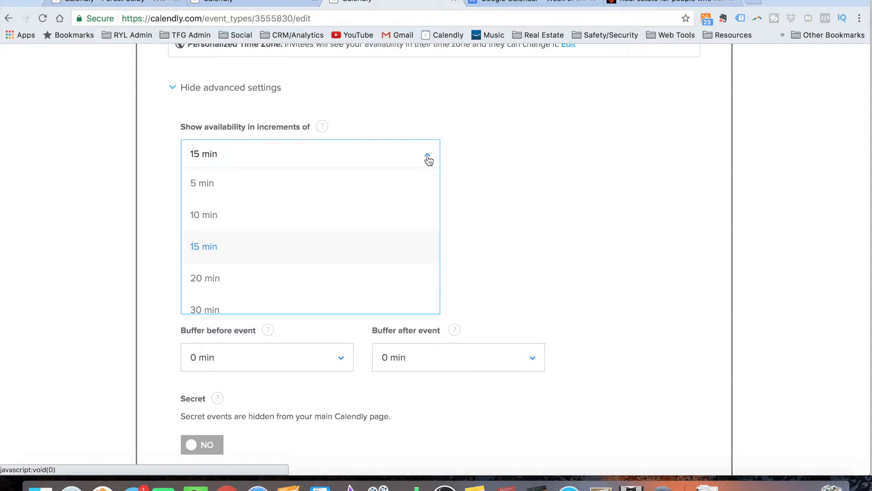
scroll(353, 304, "down", 1)
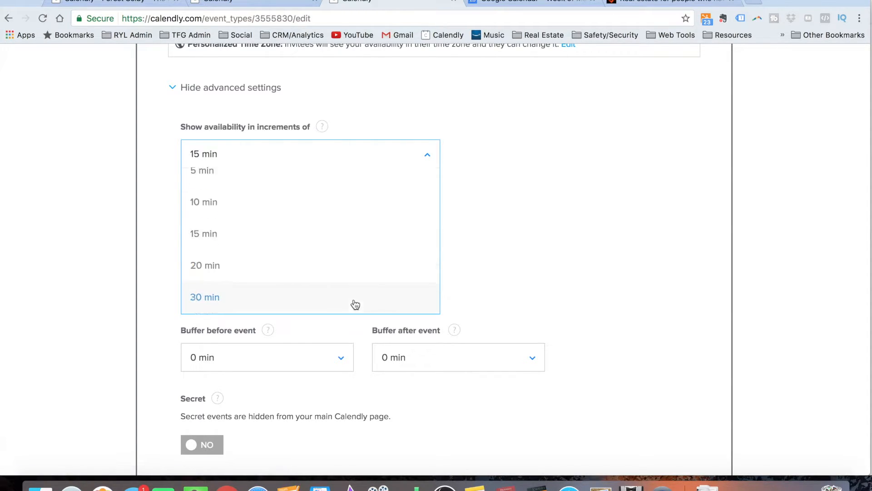
left_click(355, 234)
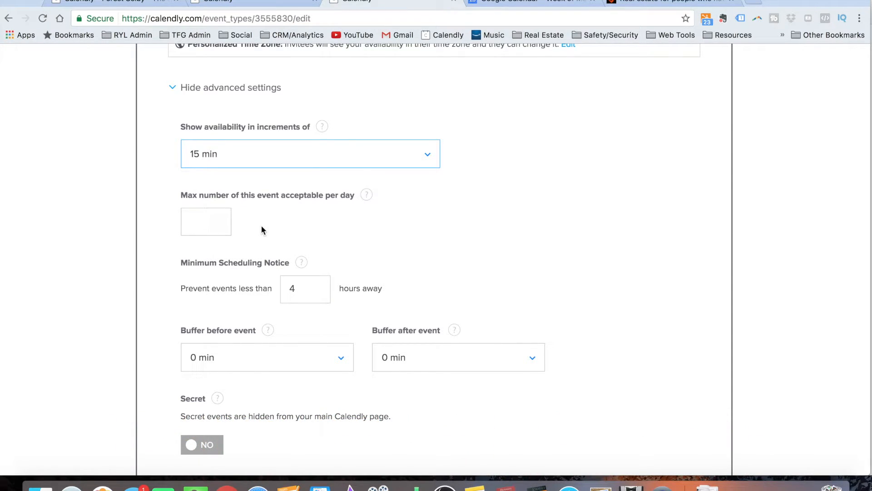
Step: Try a minimum scheduling notice of 24 hours and set it back to 4 hours
scroll(372, 239, "down", 4)
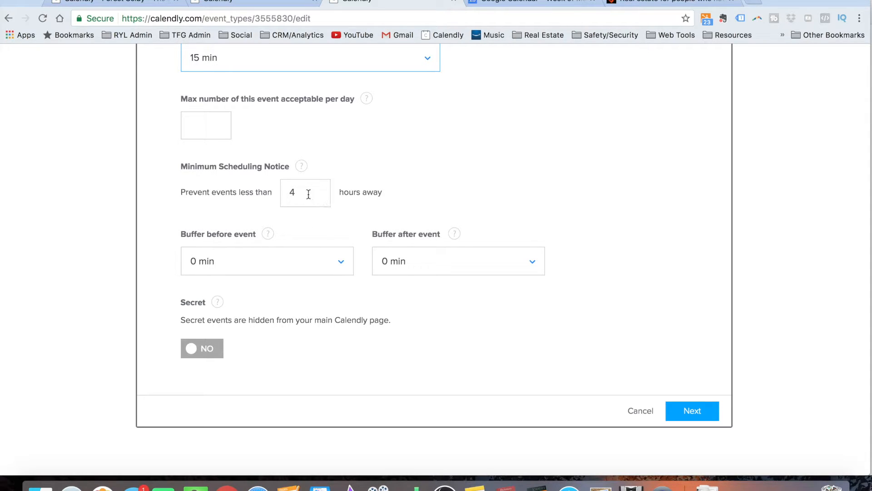
double_click(293, 191)
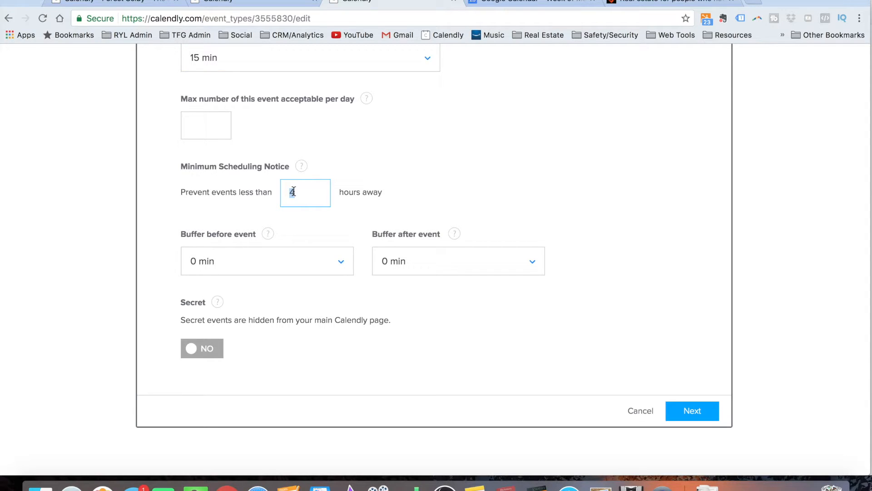
type("24")
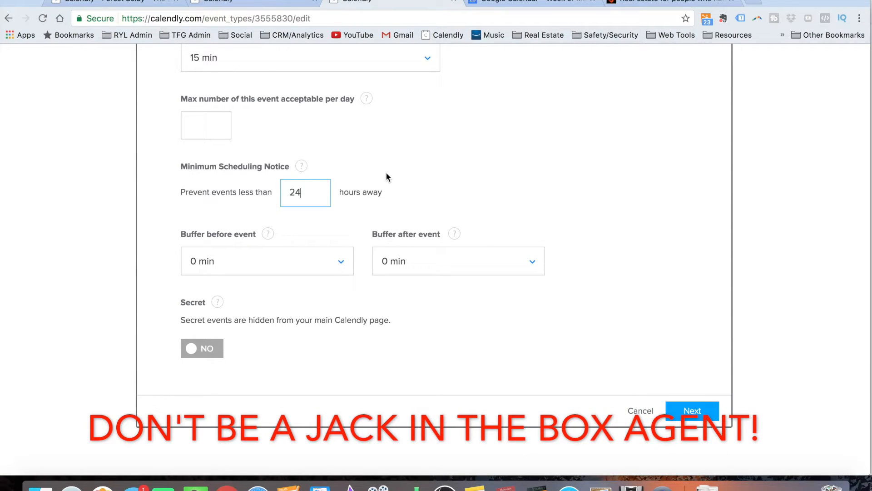
key("BackSpace")
key("BackSpace")
type("4")
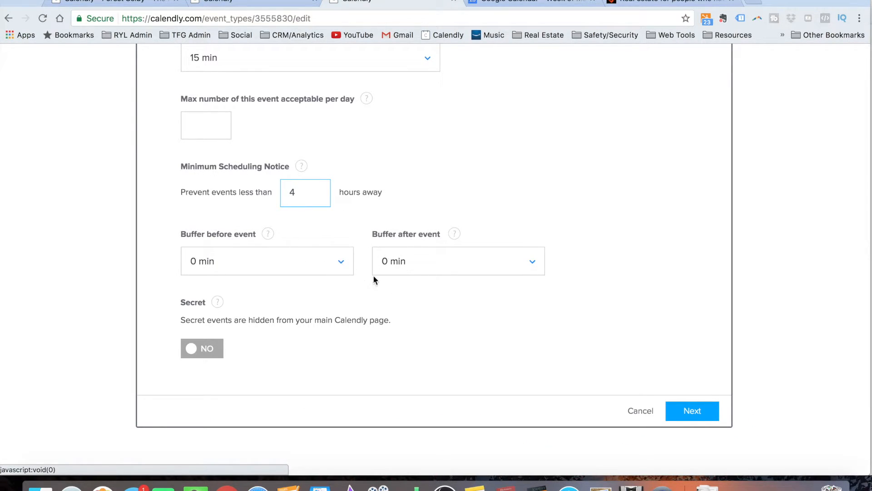
Step: Review the buffer length options and set the buffers before and after the event to 30 min each
scroll(374, 278, "down", 2)
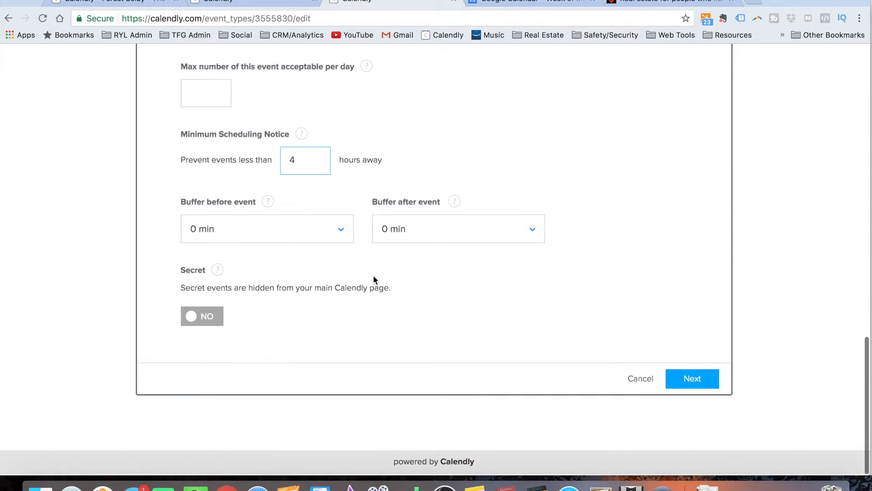
left_click(341, 233)
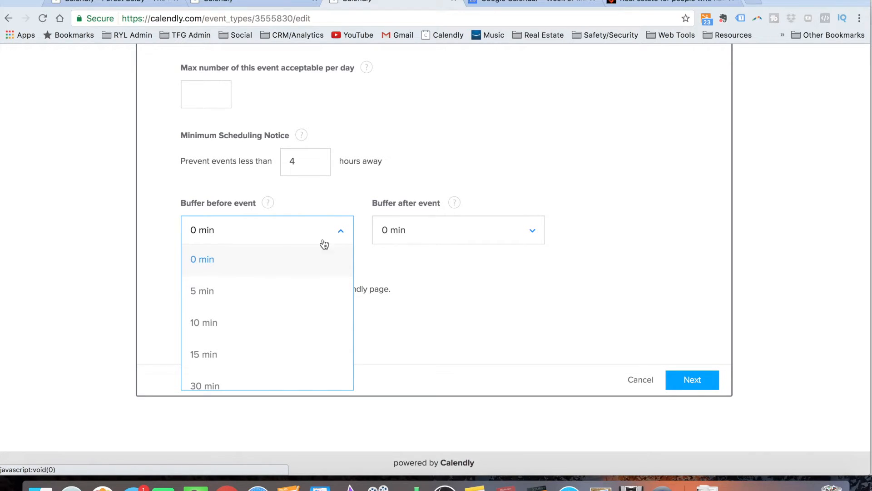
scroll(292, 258, "down", 3)
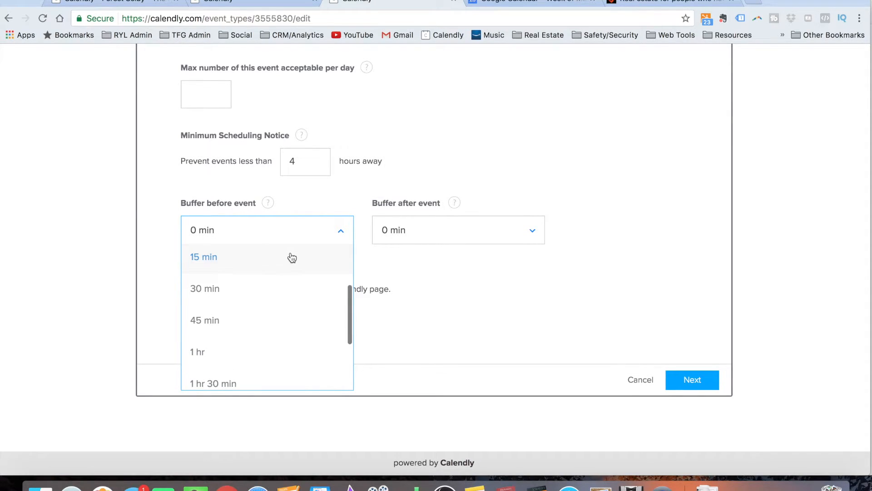
scroll(292, 258, "up", 3)
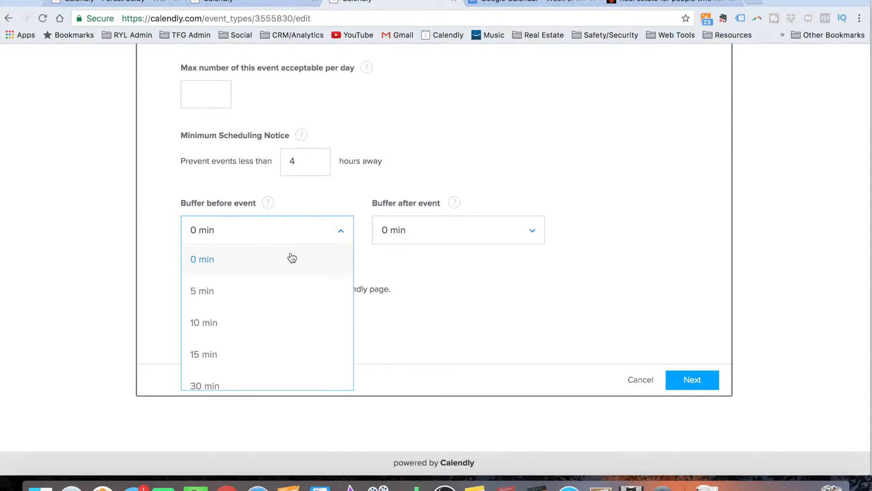
scroll(292, 257, "down", 2)
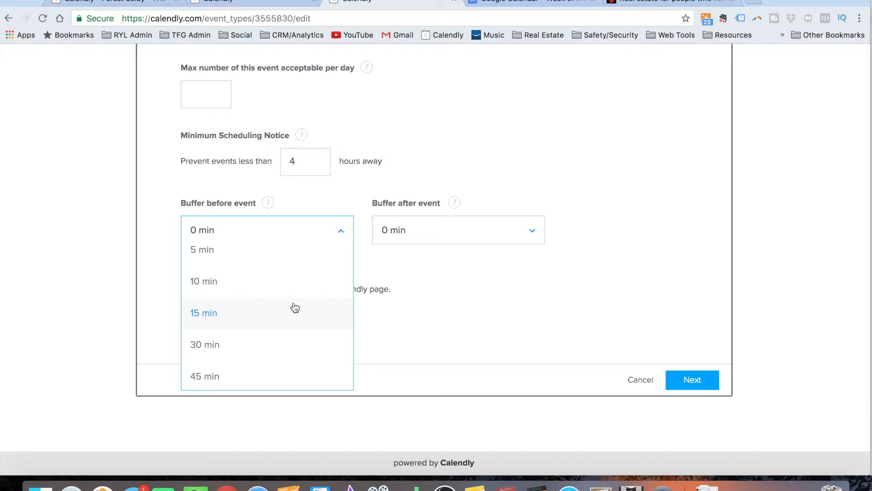
left_click(268, 346)
left_click(462, 227)
left_click(452, 383)
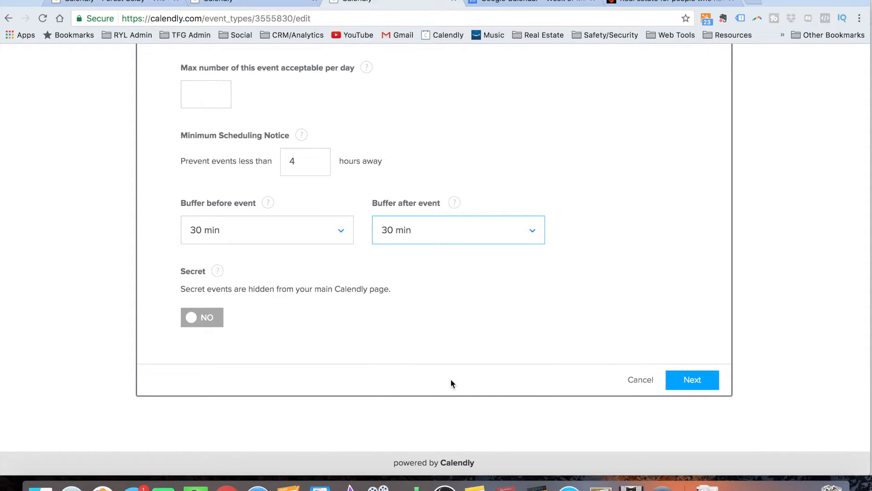
Step: Set the buffer before the event and the buffer after the event to 15 min each
left_click(331, 238)
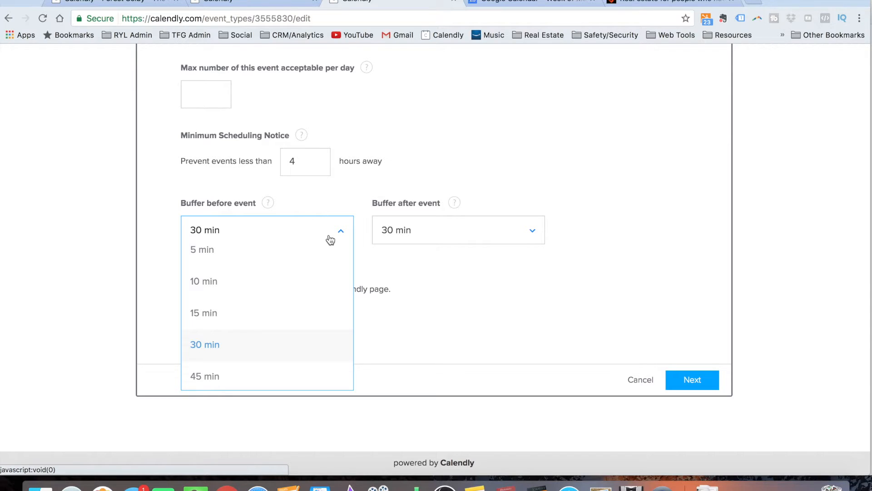
scroll(286, 258, "up", 1)
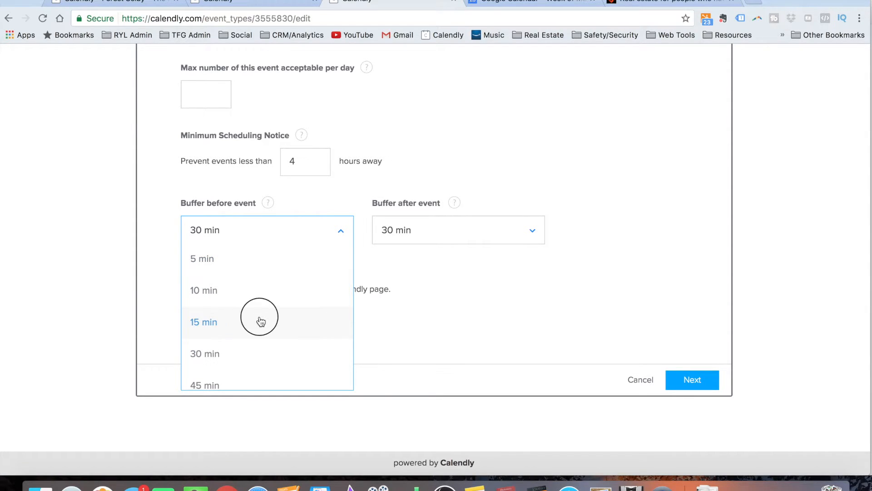
left_click(261, 322)
left_click(410, 227)
scroll(418, 264, "up", 1)
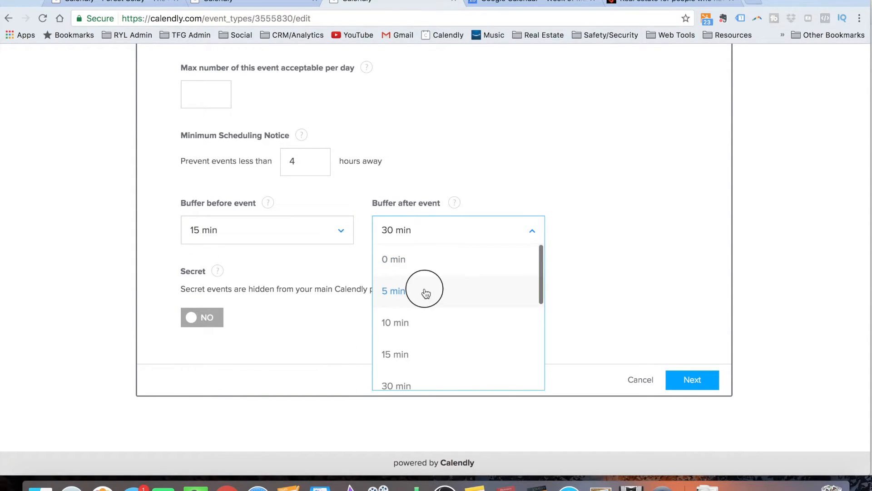
left_click(425, 293)
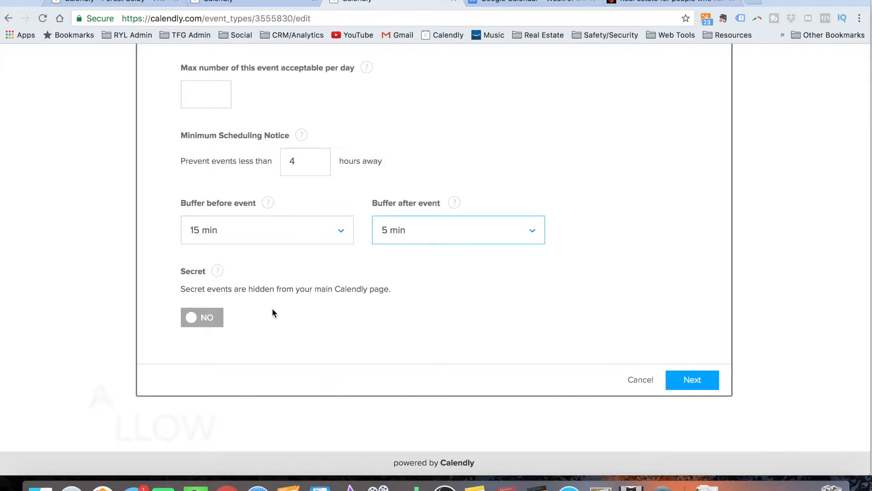
left_click(418, 228)
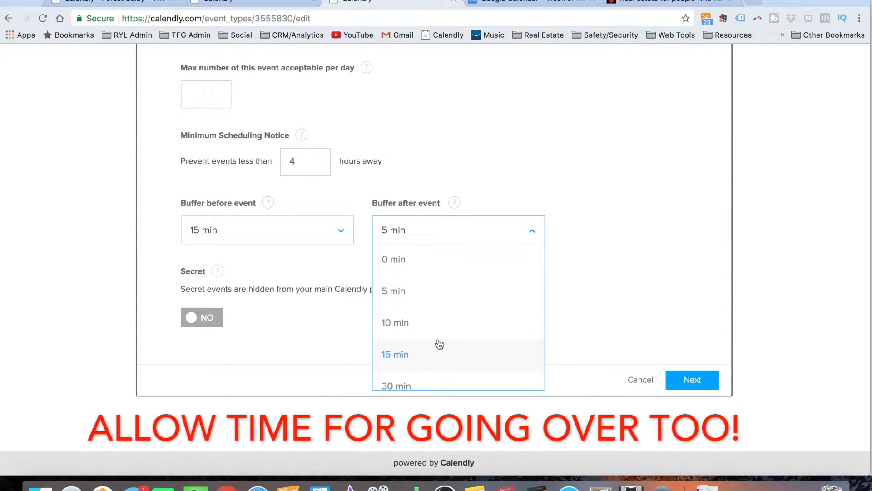
left_click(438, 350)
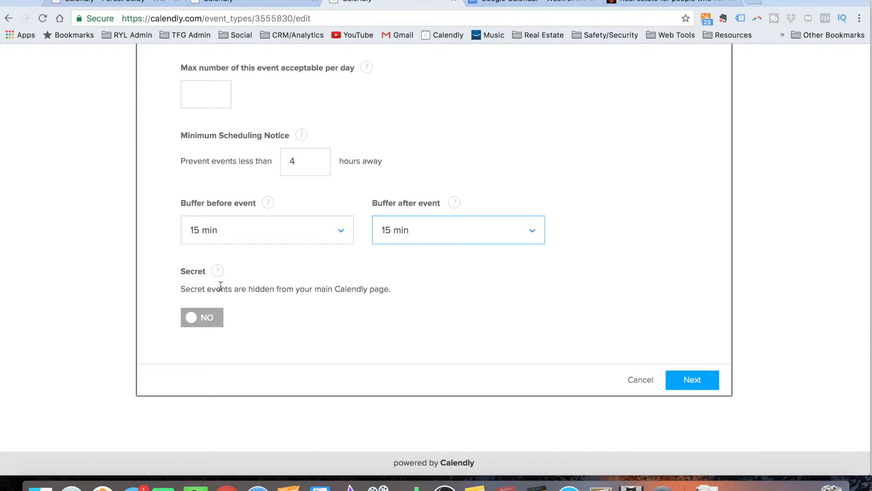
Step: Switch to the public scheduling page and look through the event types it offers
left_click(76, 1)
scroll(291, 156, "down", 10)
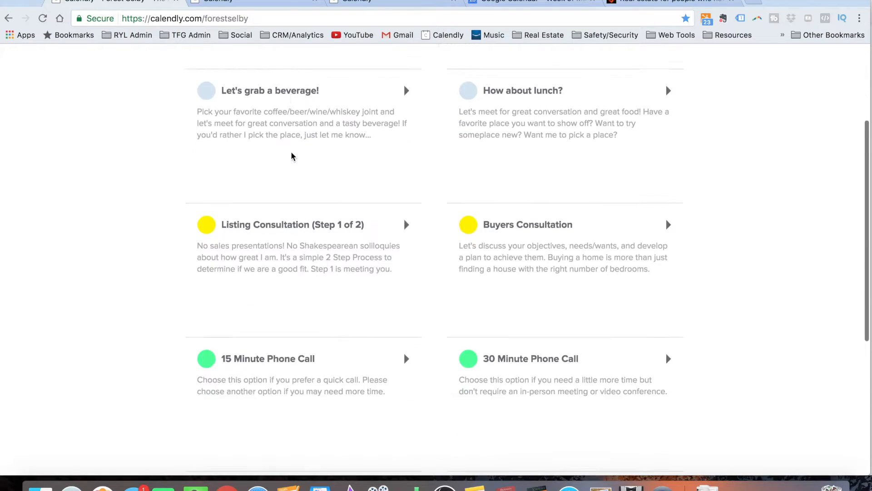
scroll(291, 157, "up", 10)
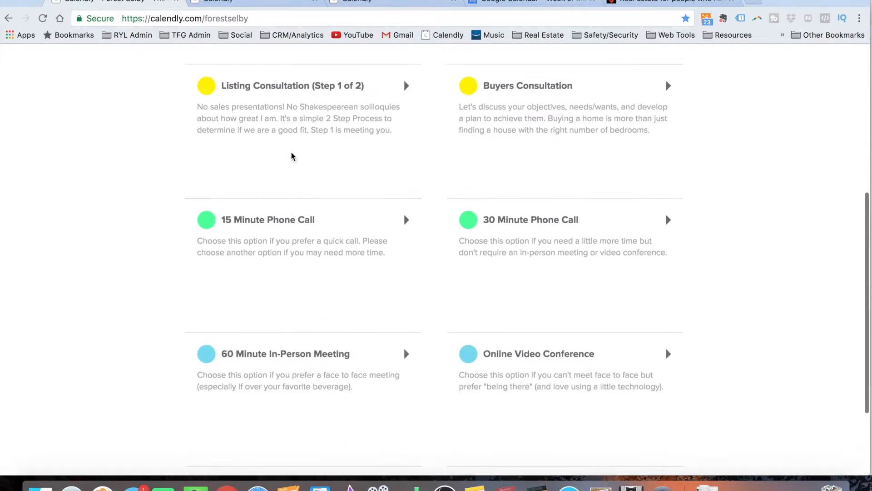
scroll(291, 156, "down", 8)
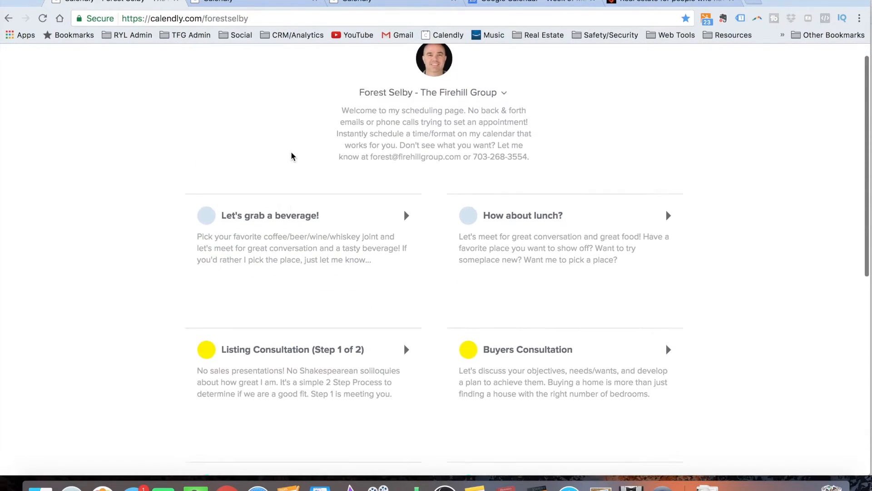
scroll(291, 156, "up", 8)
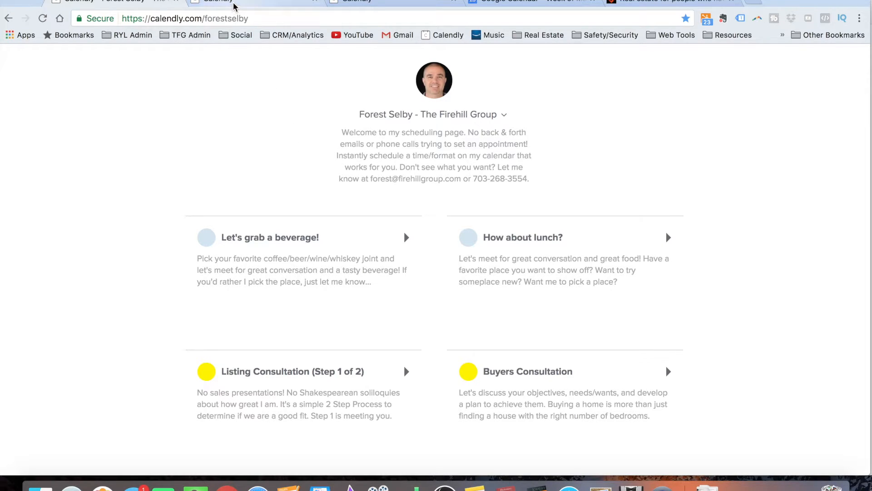
Step: Return to the event being edited and make it secret so it is hidden from the main scheduling page
left_click(354, 4)
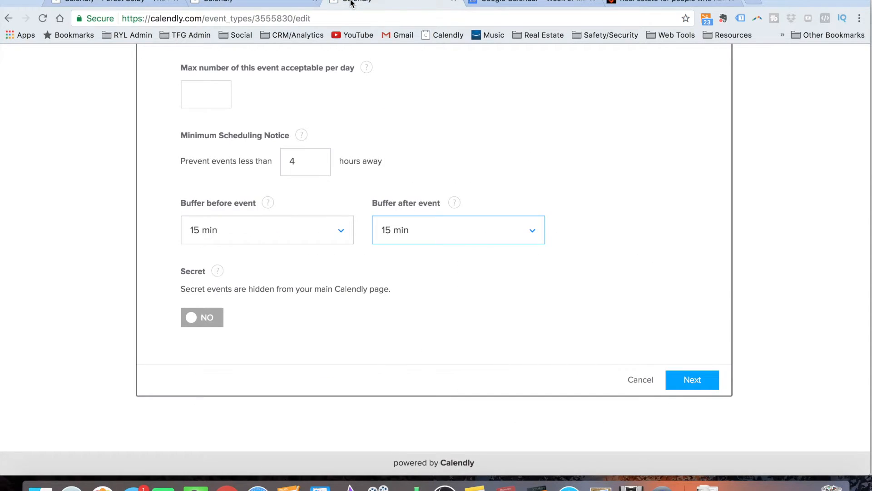
left_click(210, 318)
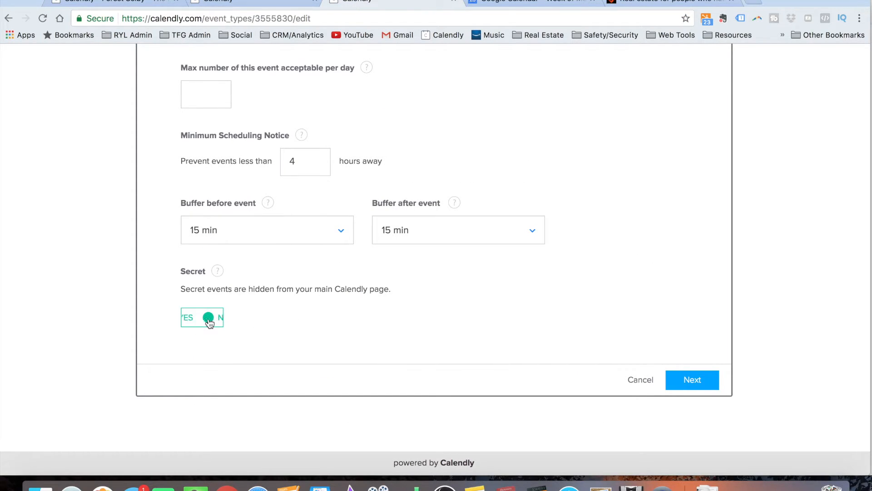
Step: Toggle the Secret setting off and back on so the event stays hidden, and save the booking settings
left_click(209, 321)
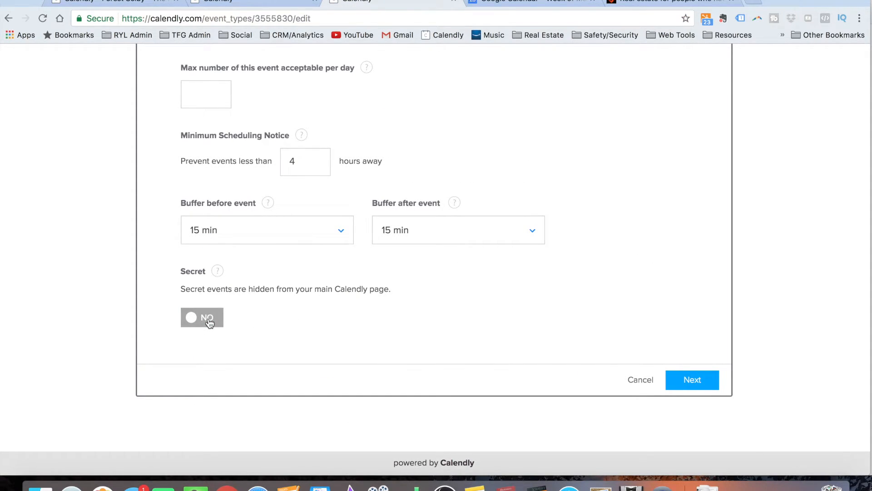
left_click(209, 321)
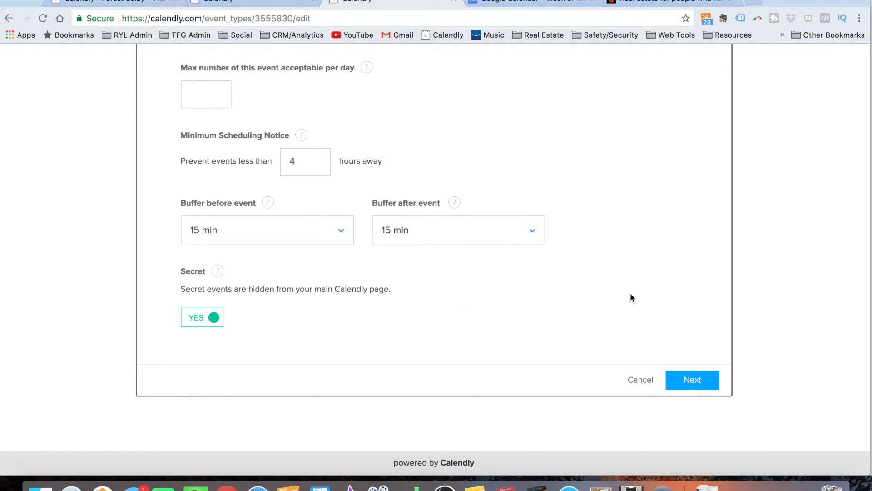
left_click(691, 380)
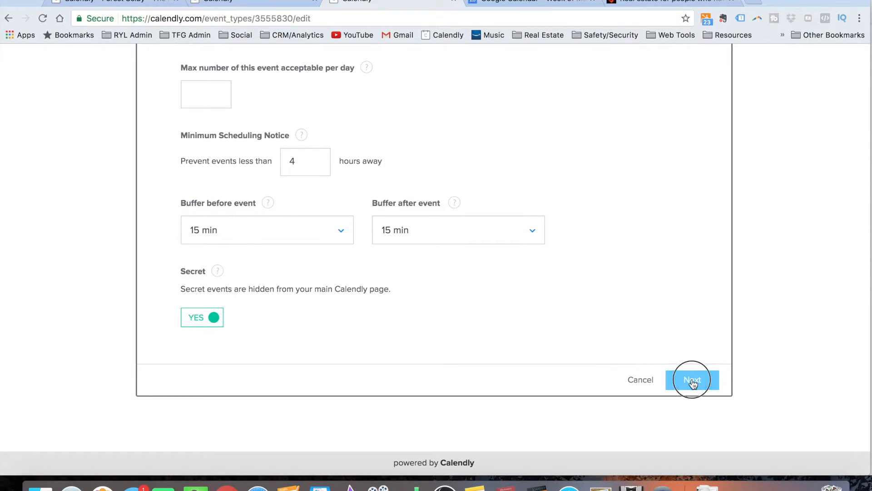
Step: Review the event type's overview and open its Invitee Questions for editing
scroll(240, 246, "up", 3)
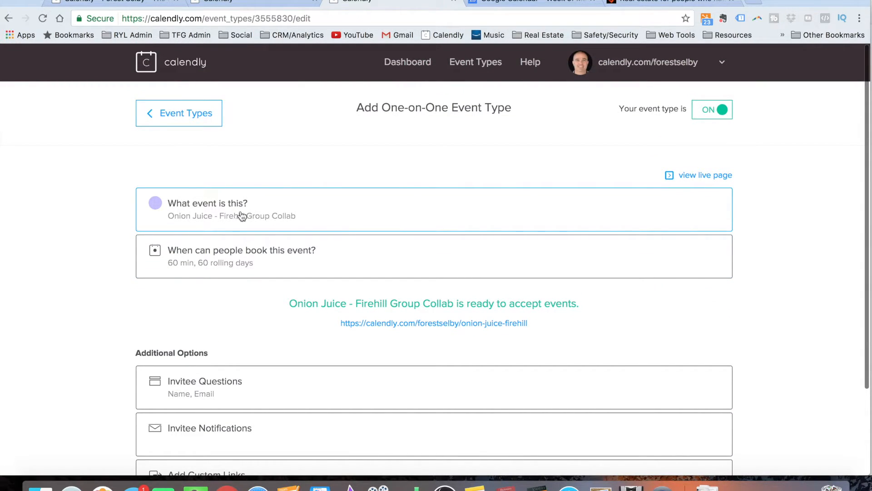
scroll(286, 238, "down", 3)
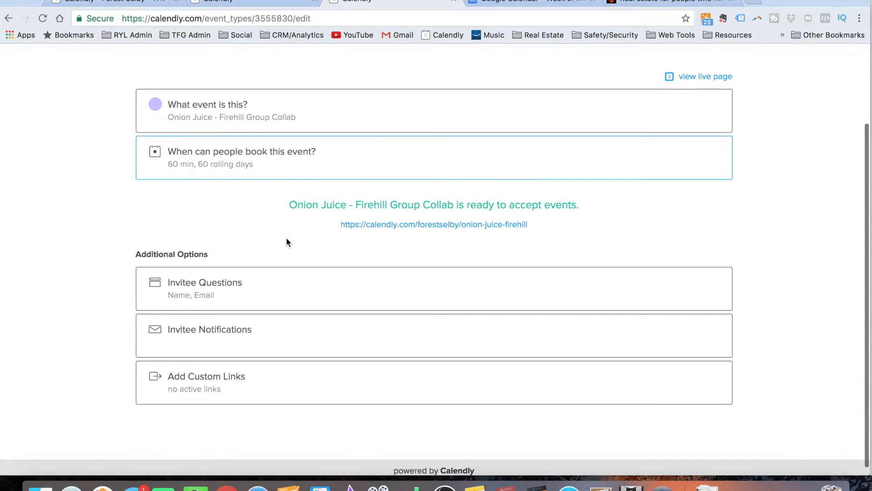
scroll(286, 238, "up", 2)
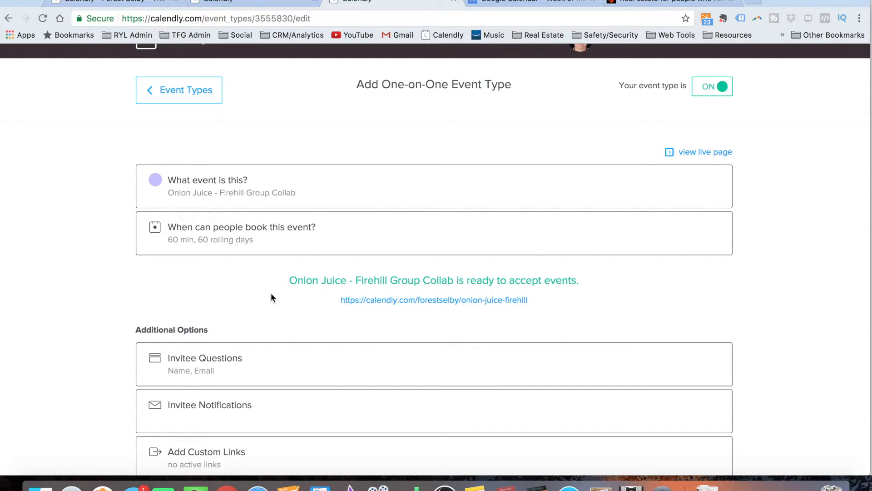
scroll(271, 297, "down", 1)
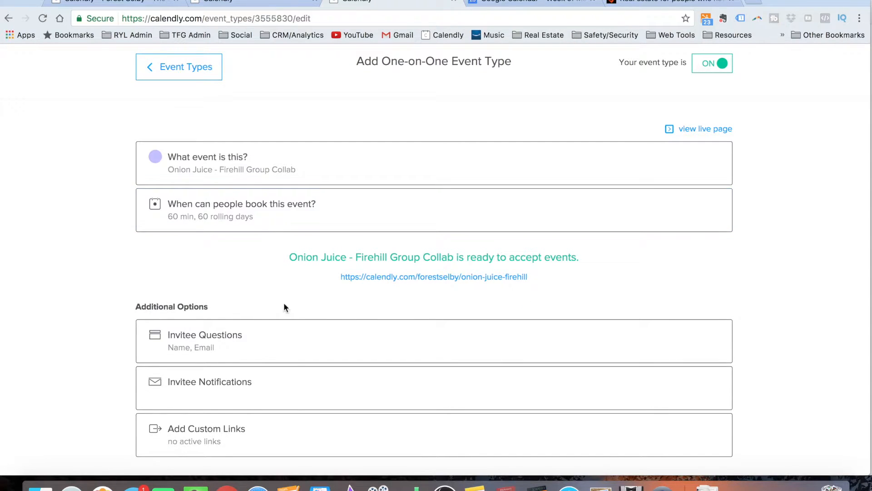
scroll(272, 298, "down", 3)
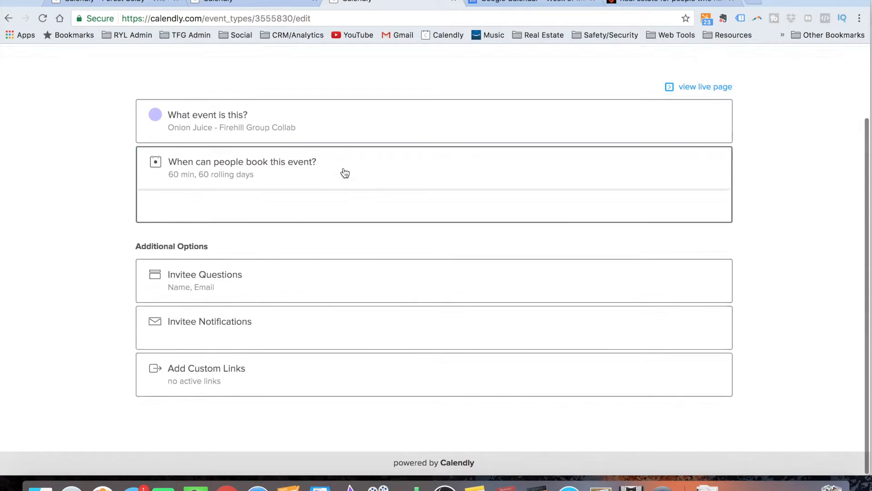
left_click(359, 283)
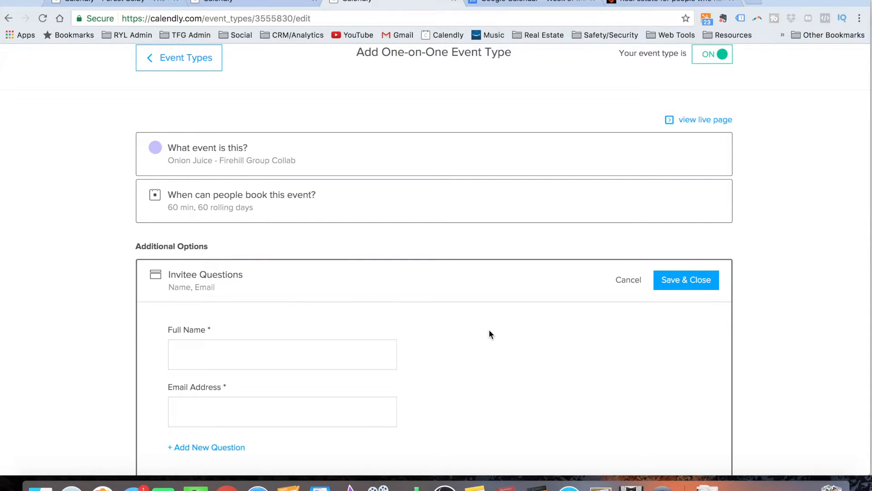
scroll(81, 277, "down", 1)
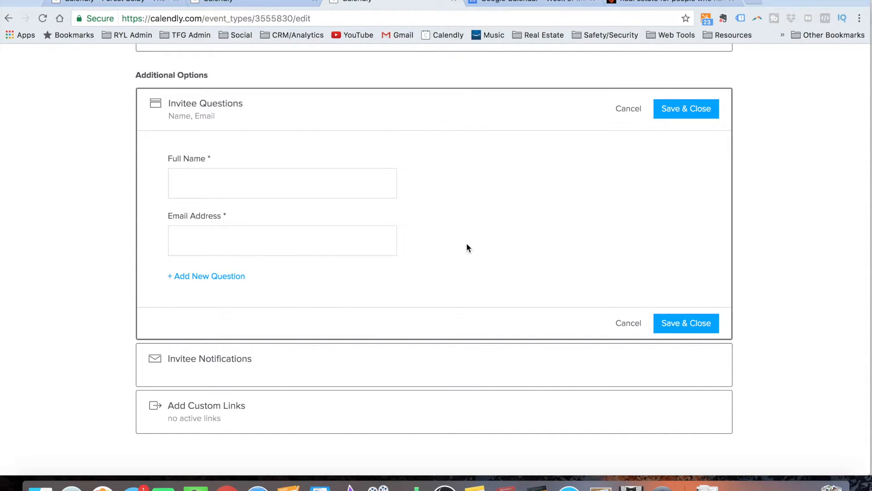
Step: Check the name input options for the Full Name question and leave them without making a change
mouse_move(377, 195)
left_click(393, 158)
left_click(495, 171)
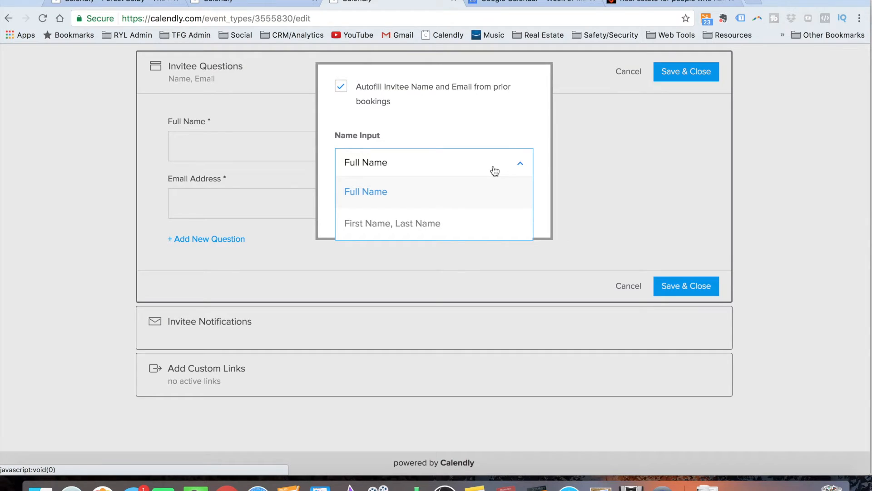
left_click(432, 117)
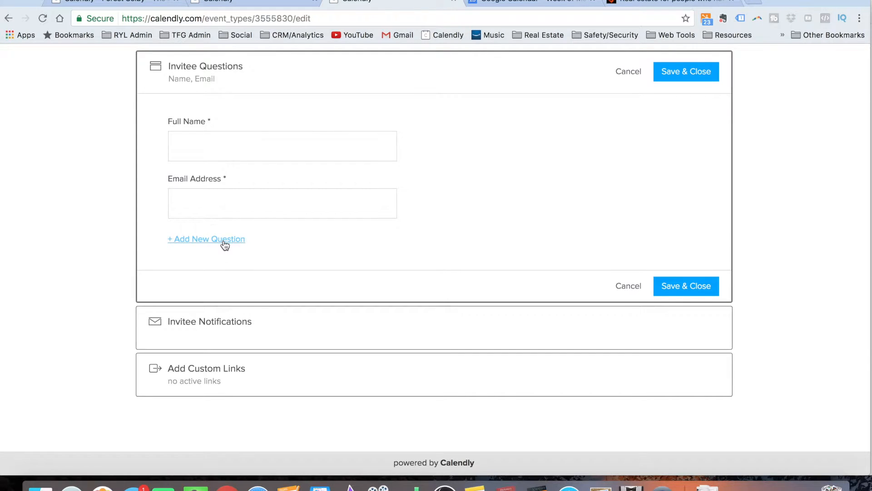
Step: Add a new invitee question reading "What's your favorite beverage?" and leave it optional
left_click(225, 245)
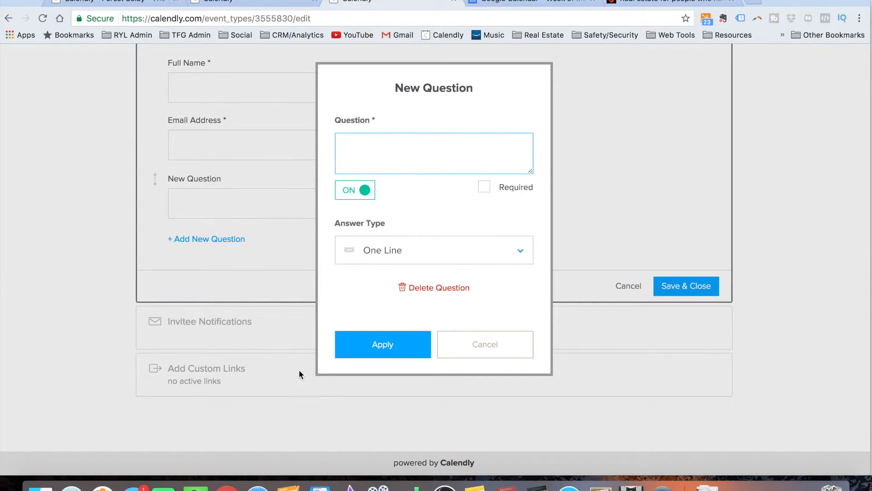
type("What's your favorite")
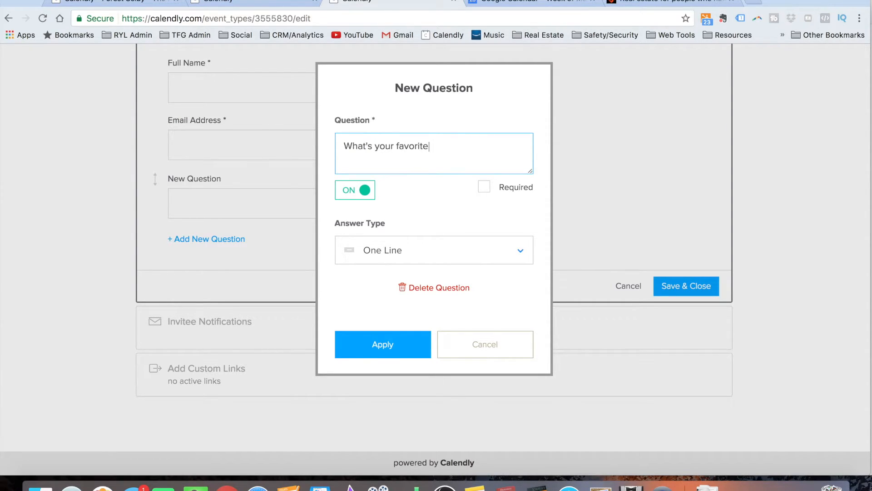
type(" beverage?")
left_click(486, 190)
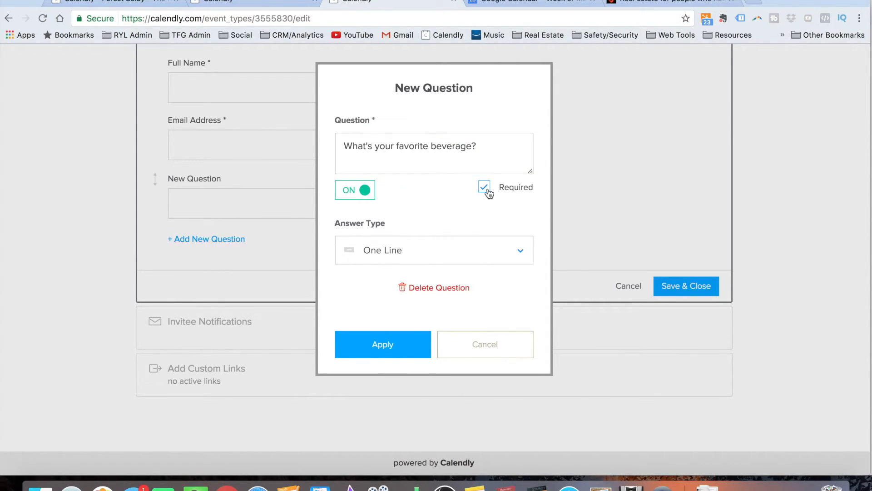
left_click(486, 189)
Step: Set the question's answer type to Radio Buttons and enter the answers milk, water and onion juice
left_click(509, 253)
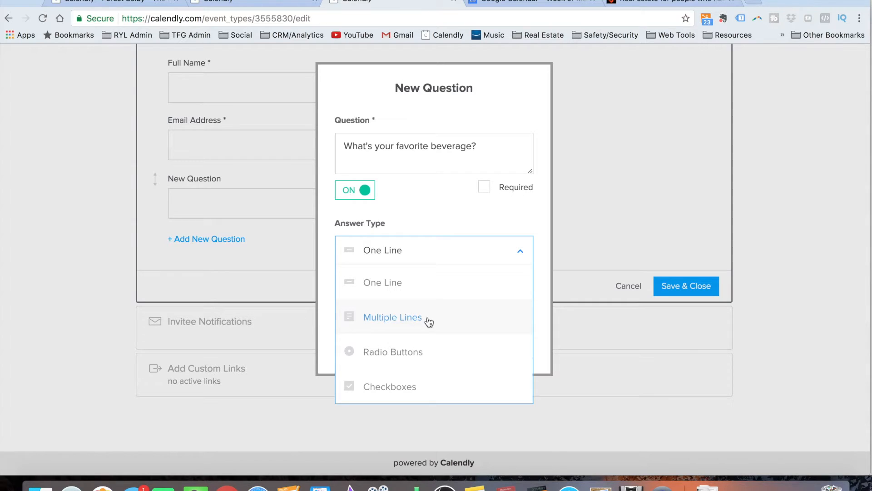
left_click(421, 354)
left_click(420, 338)
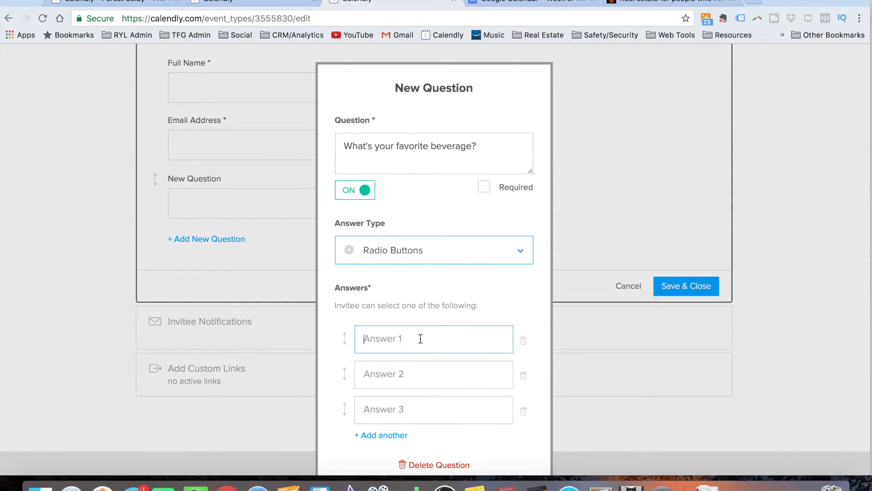
type("milk")
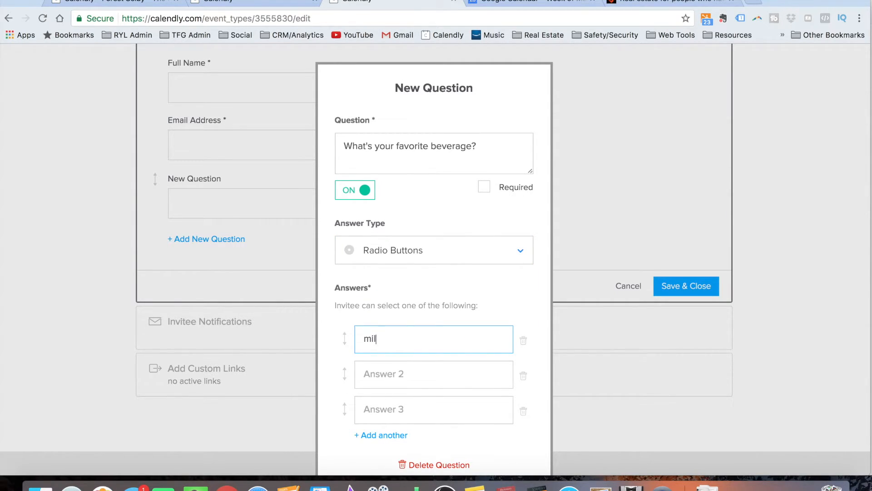
left_click(431, 366)
type("water")
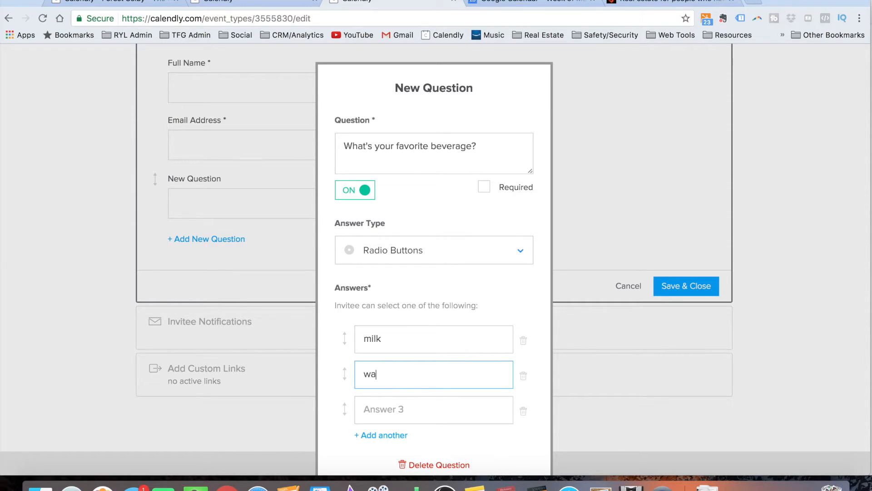
left_click(370, 415)
type("onion juice")
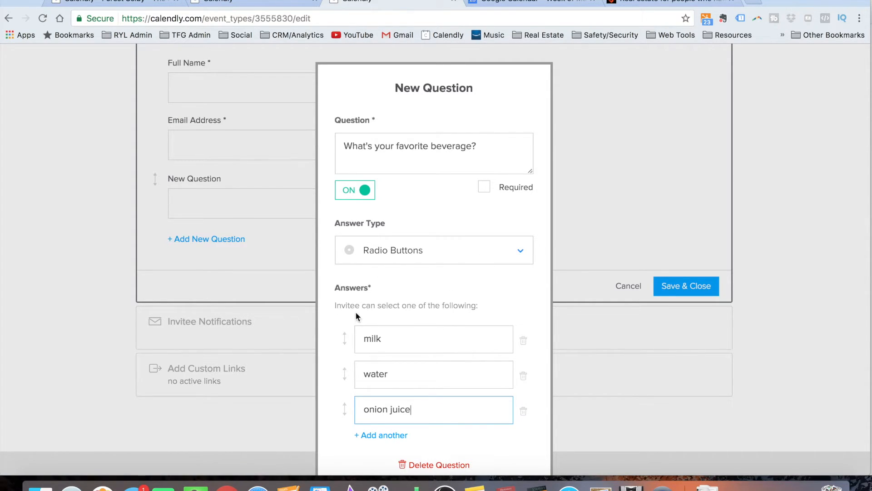
Step: Change the beverage question's answer type to Checkboxes and apply the question
left_click(432, 252)
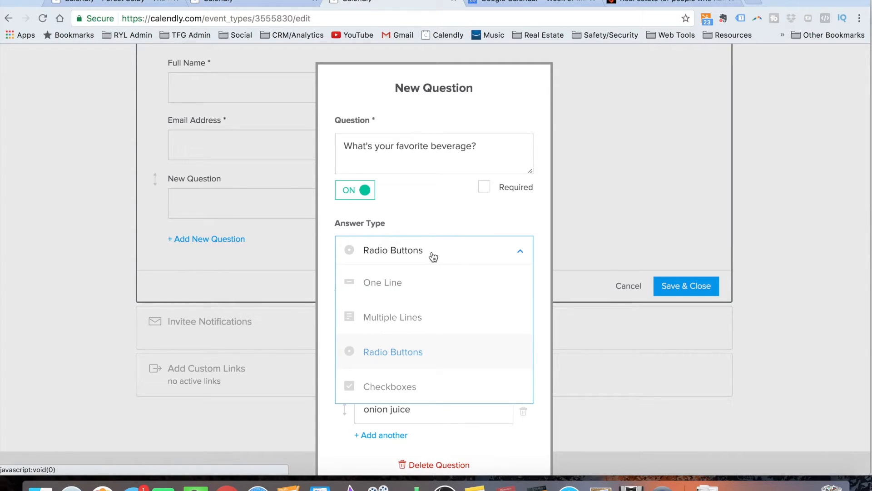
left_click(412, 386)
scroll(513, 307, "down", 2)
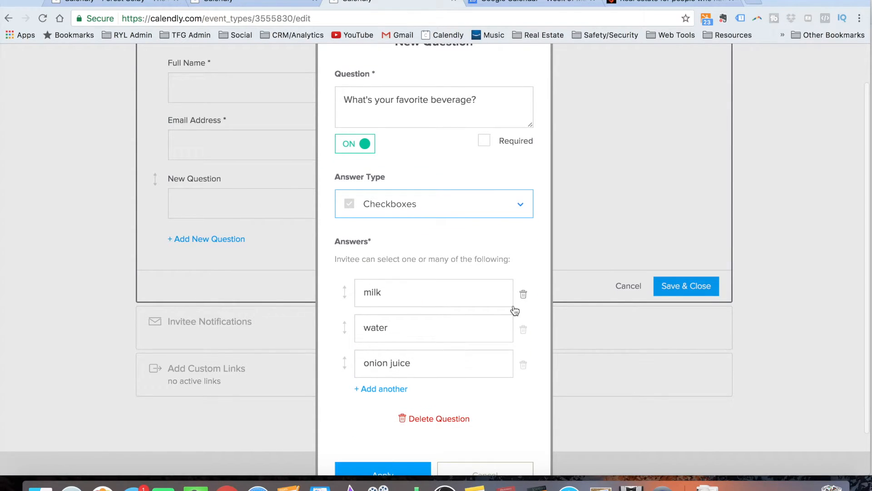
scroll(488, 321, "up", 1)
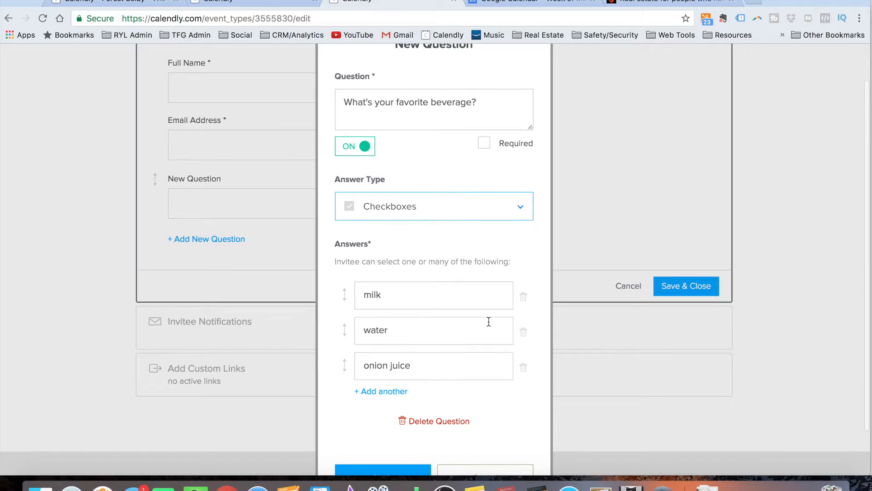
scroll(489, 322, "up", 2)
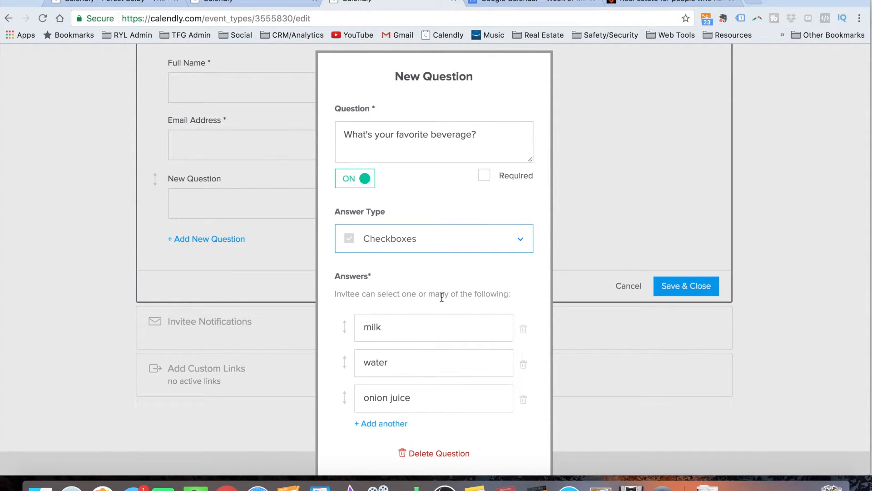
scroll(441, 297, "down", 4)
left_click(380, 423)
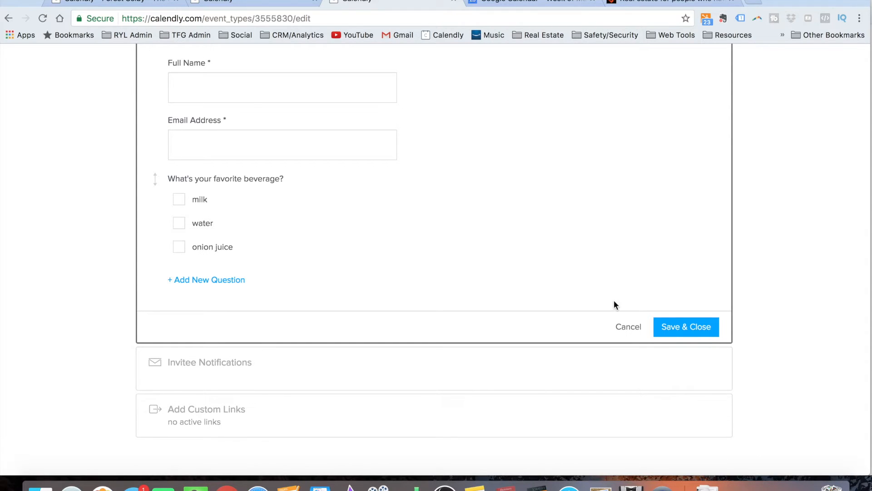
Step: Check the invitee question form with the added beverage question and save it
scroll(521, 270, "up", 2)
scroll(521, 270, "up", 2)
scroll(521, 270, "down", 1)
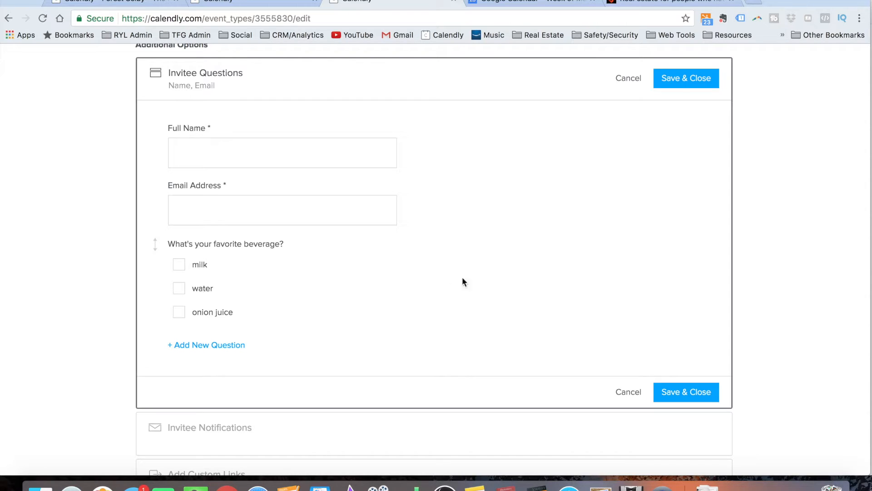
left_click(682, 395)
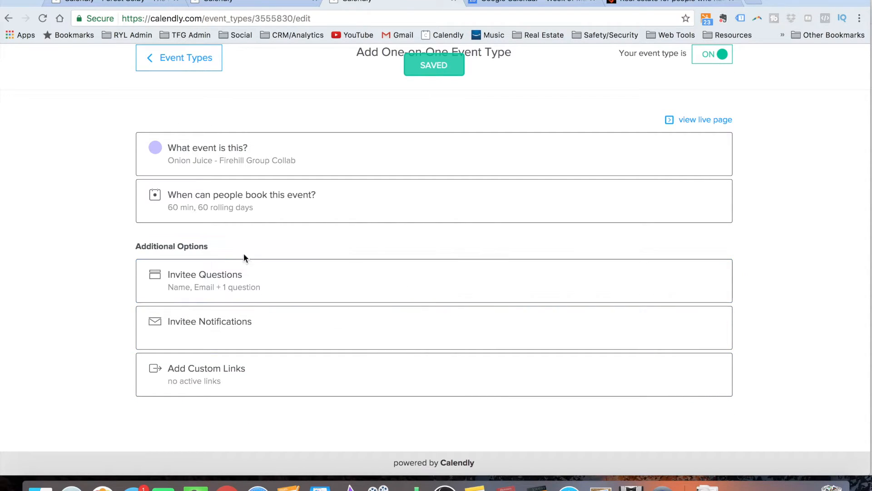
Step: Open the Invitee Notifications and switch from email confirmations to calendar invitations
left_click(344, 327)
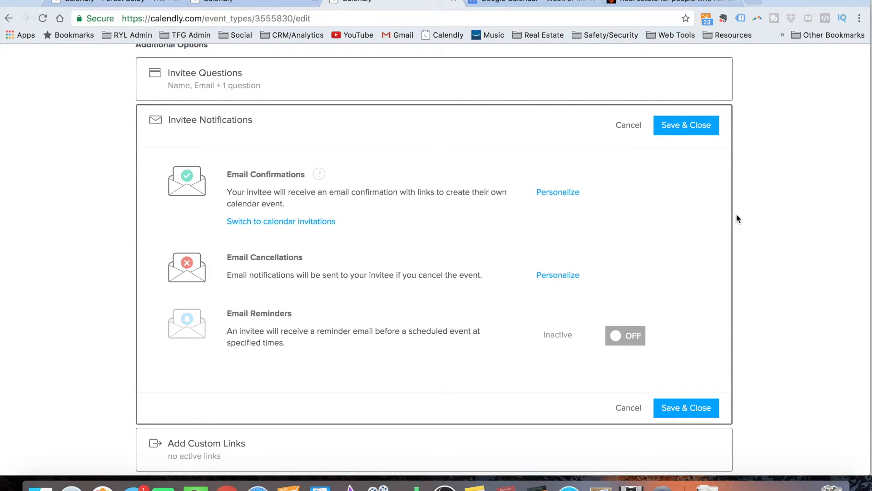
scroll(736, 219, "down", 1)
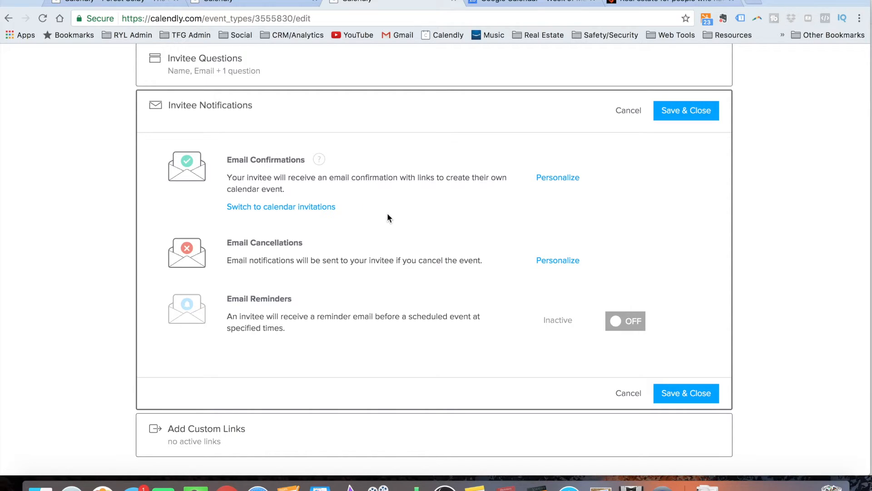
left_click(313, 206)
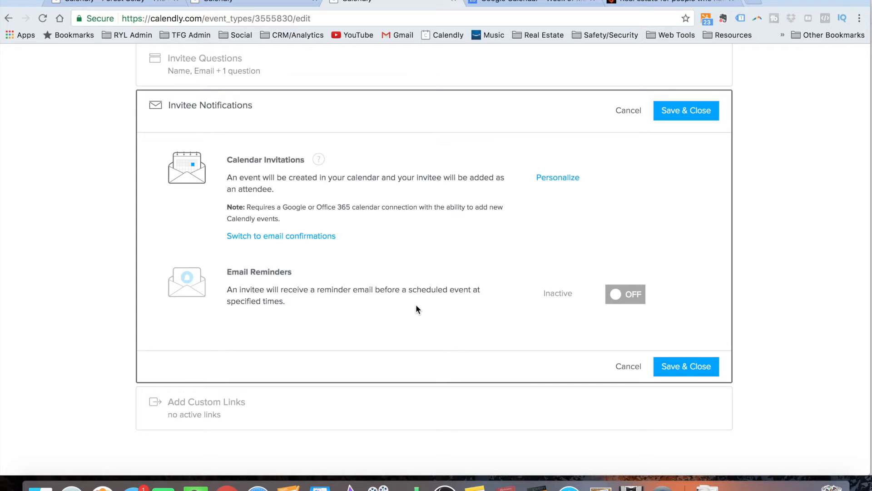
Step: Turn on email reminders and open their personalization to review the subject, body and timing
left_click(617, 297)
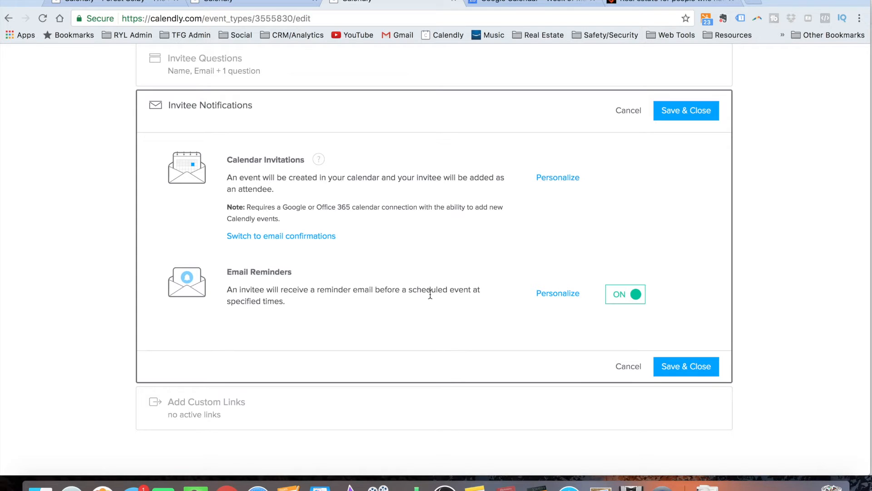
left_click(549, 301)
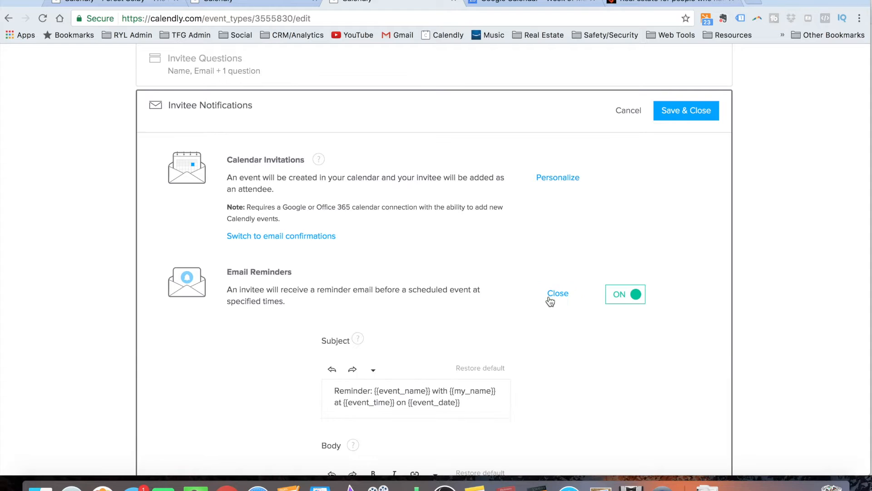
scroll(651, 399, "down", 4)
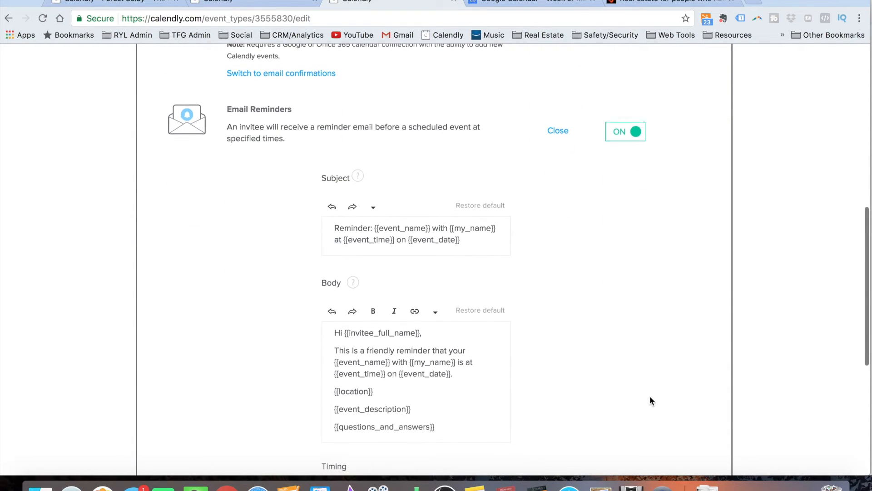
scroll(650, 397, "down", 2)
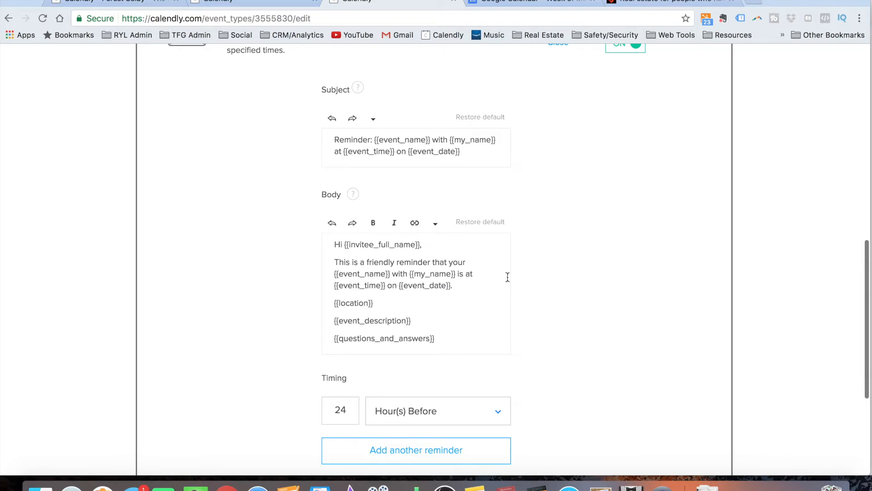
scroll(527, 279, "down", 1)
scroll(527, 279, "down", 1)
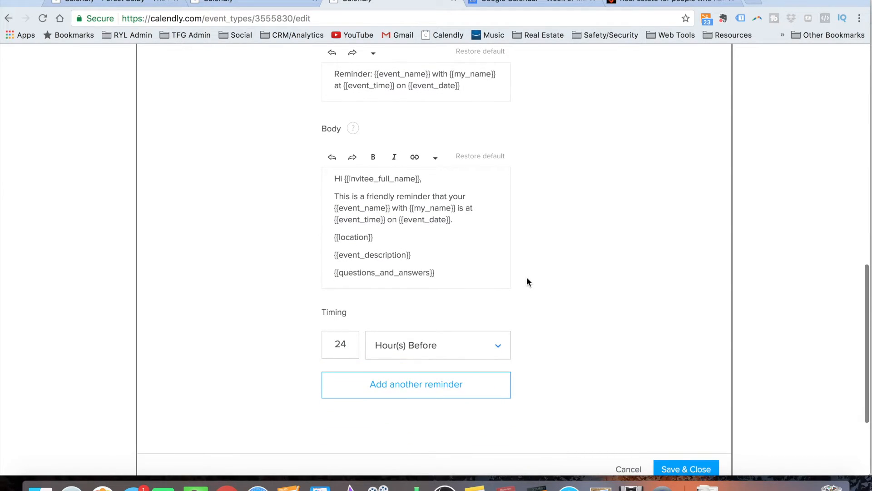
Step: Set the first email reminder's timing to 3 days before the event
scroll(527, 279, "down", 2)
scroll(527, 278, "down", 2)
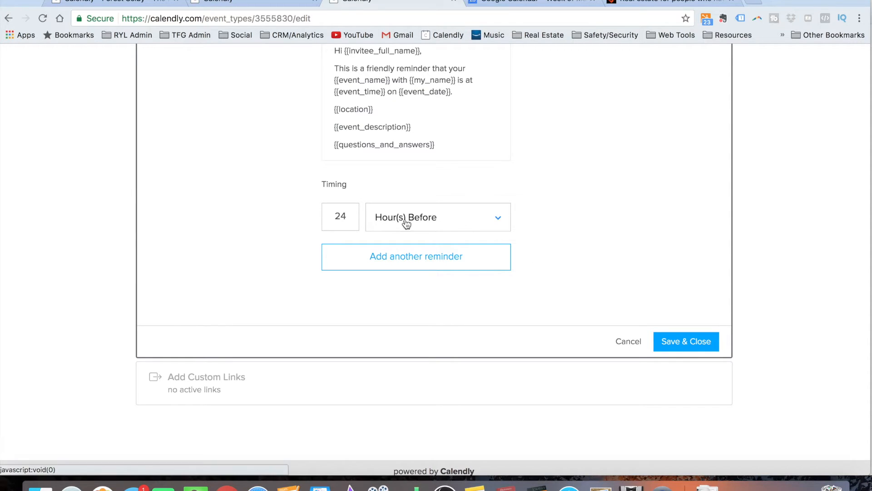
double_click(341, 216)
type("3")
left_click(416, 216)
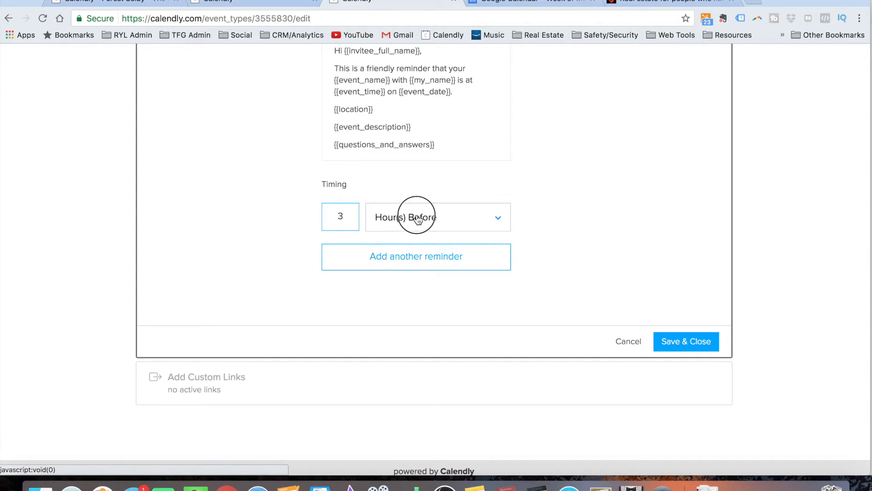
left_click(417, 245)
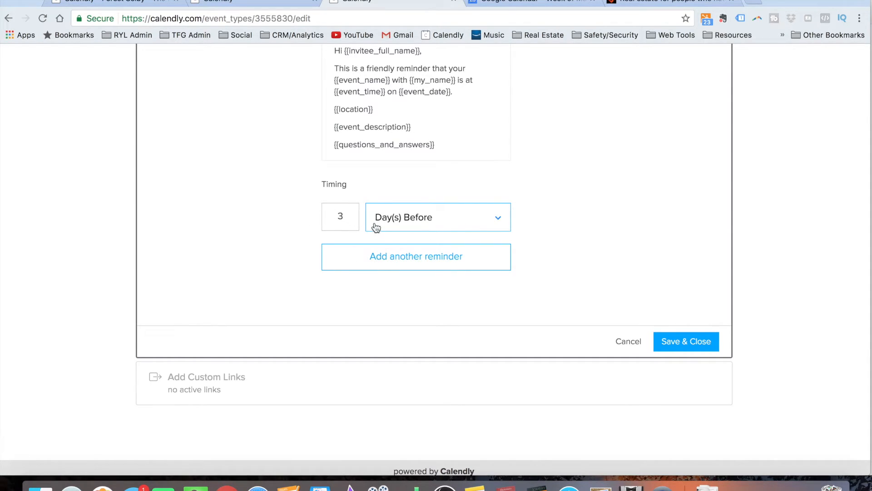
double_click(340, 217)
type("7")
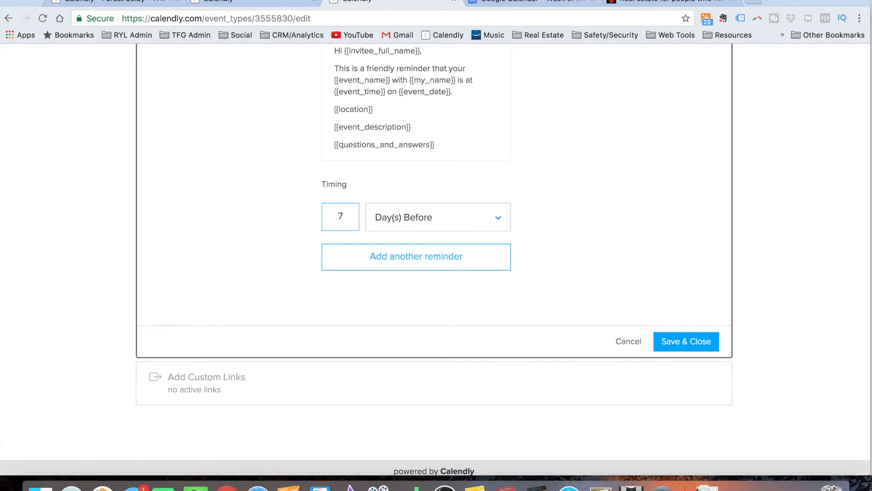
key("BackSpace")
type("3")
Step: Add a second reminder 24 hours before the event and a third one 7 hours before
left_click(405, 257)
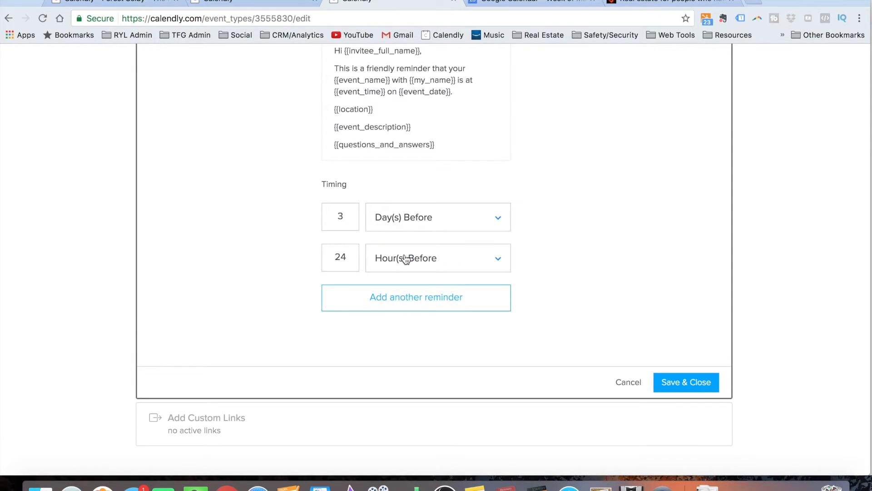
scroll(538, 279, "down", 2)
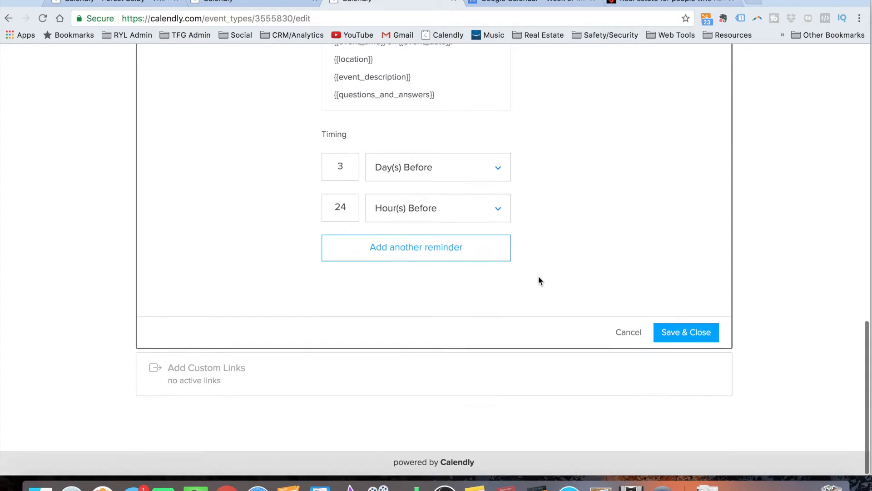
left_click(439, 249)
double_click(335, 247)
type("7")
Step: Add a fourth reminder 30 minutes before the event and save the invitee notifications
left_click(389, 293)
double_click(340, 286)
type("30")
left_click(395, 290)
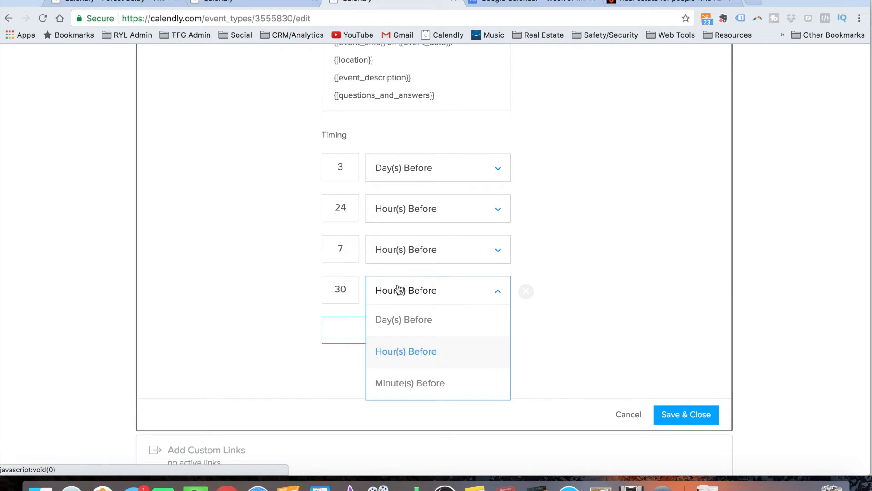
left_click(431, 384)
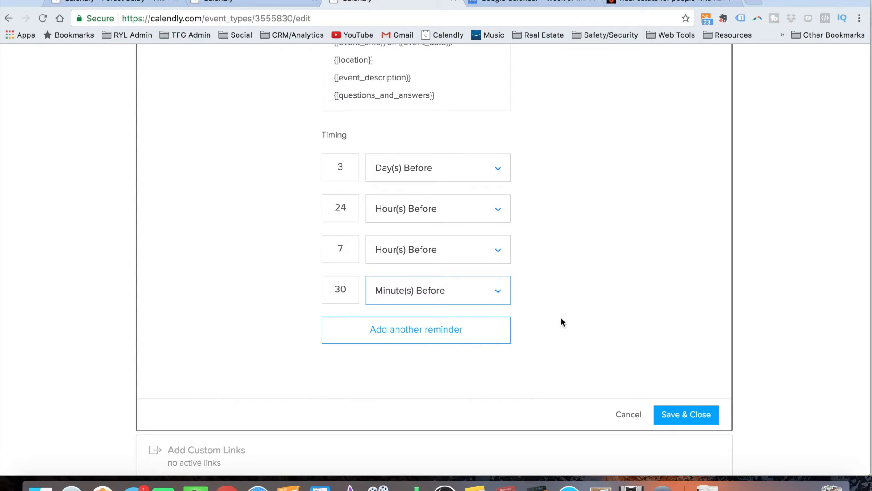
left_click(686, 418)
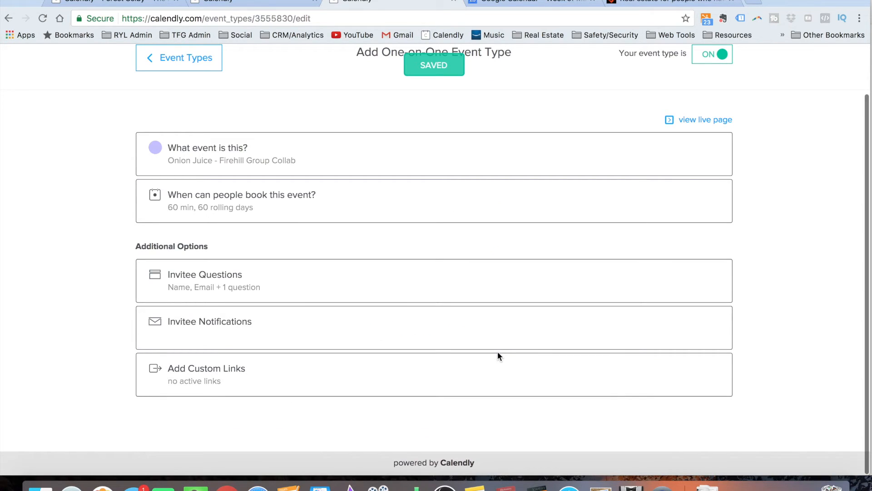
Step: Open the custom links settings and enable the "Schedule another event" button
left_click(336, 376)
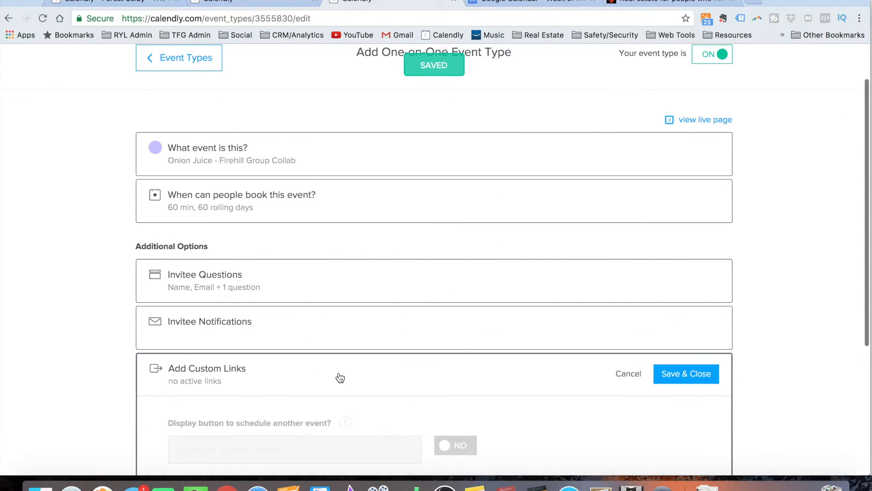
scroll(340, 377, "down", 3)
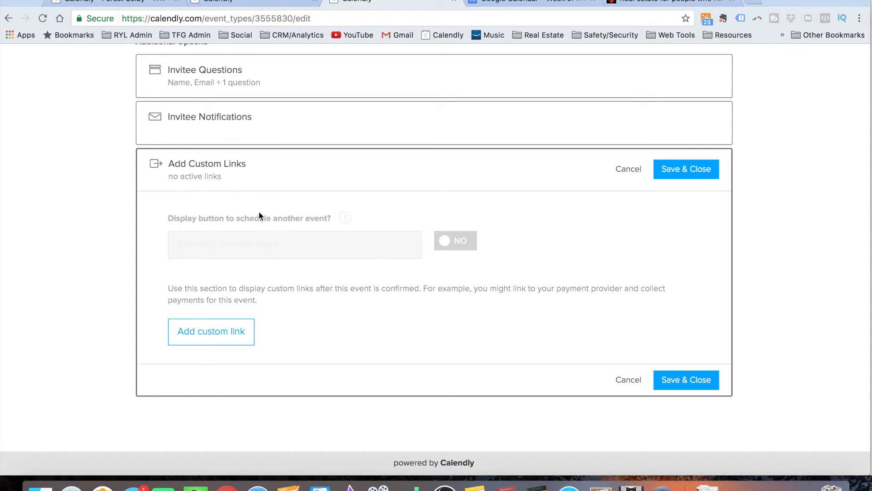
left_click(454, 248)
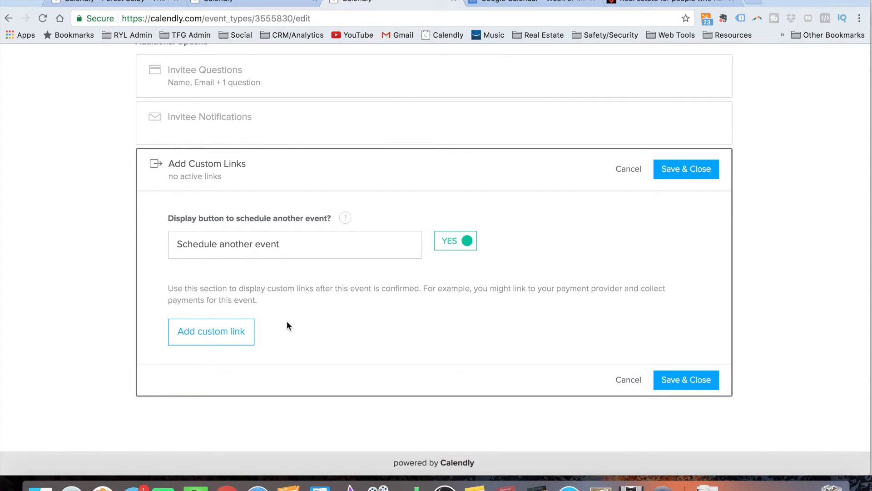
left_click(204, 328)
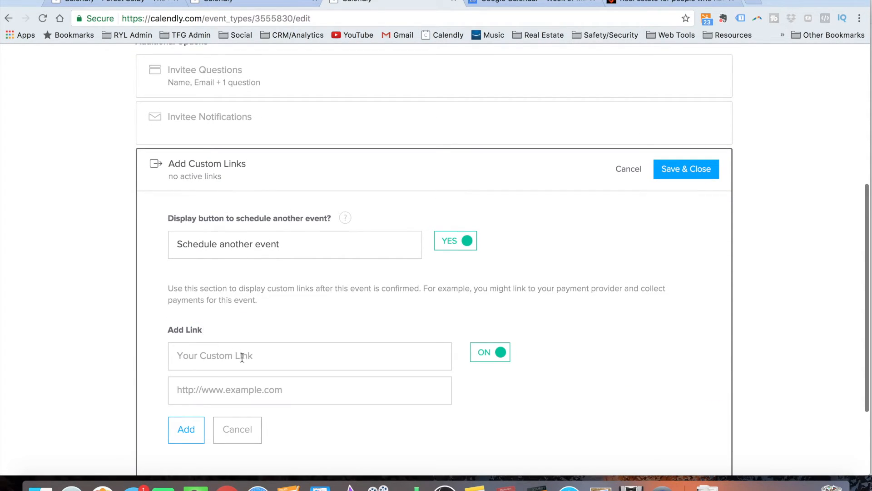
left_click(264, 363)
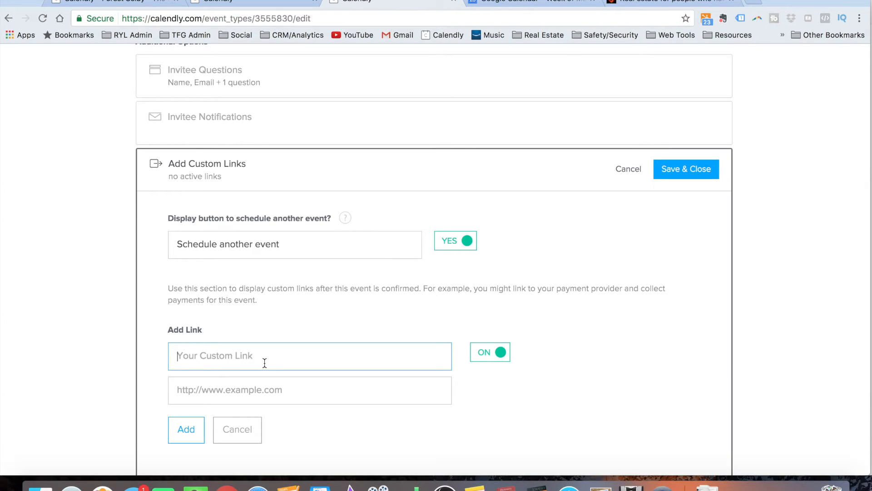
type("Subscribe to m")
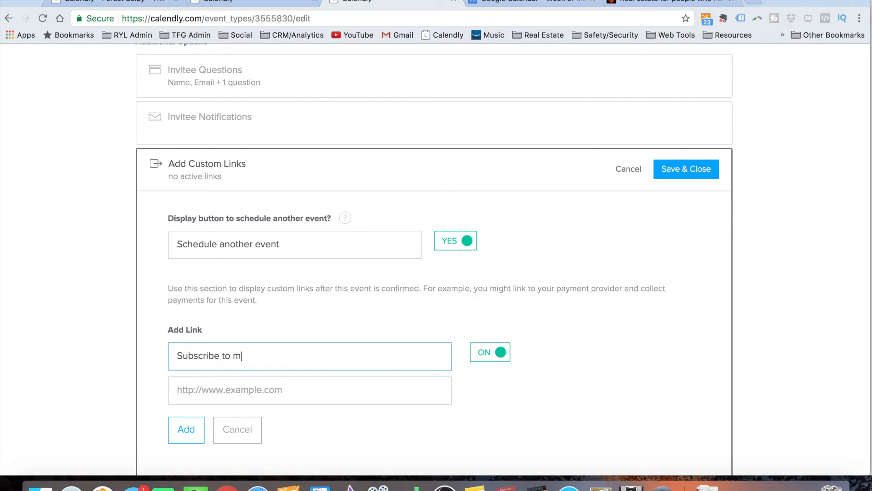
type("y YouTube channel")
left_click(243, 389)
type("http:")
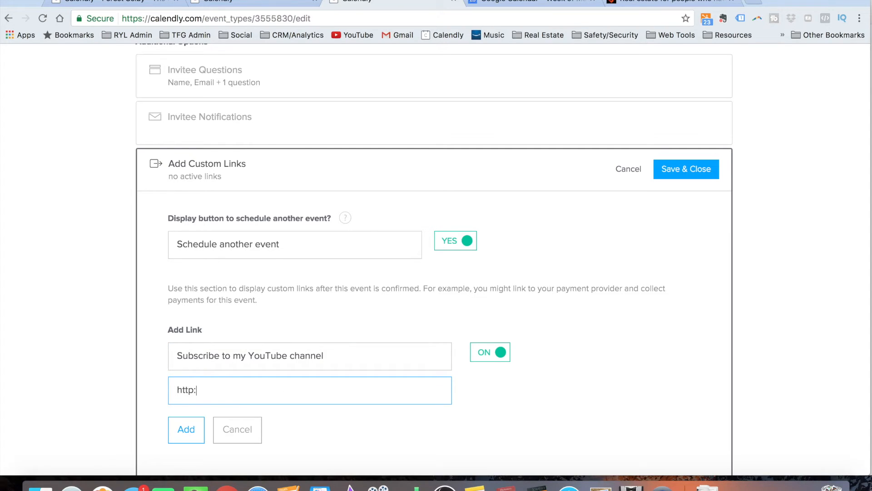
type("//www.youtube.com/firehillgroup")
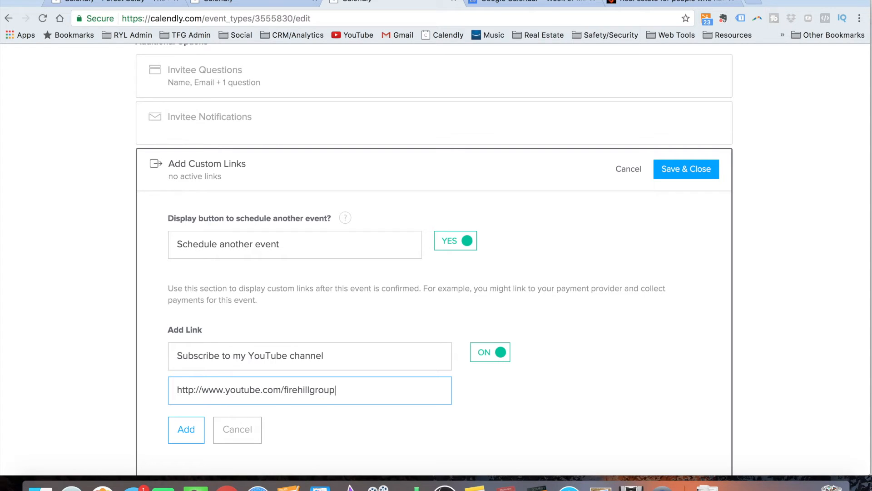
scroll(407, 421, "down", 3)
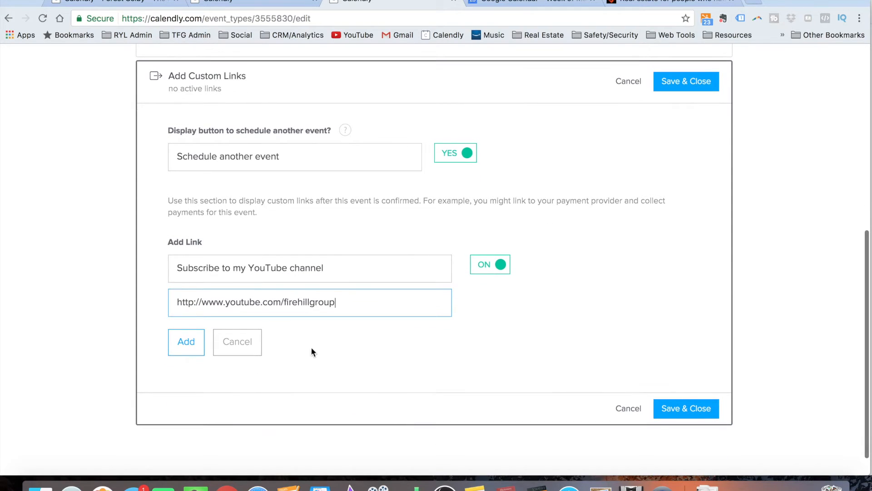
left_click(186, 341)
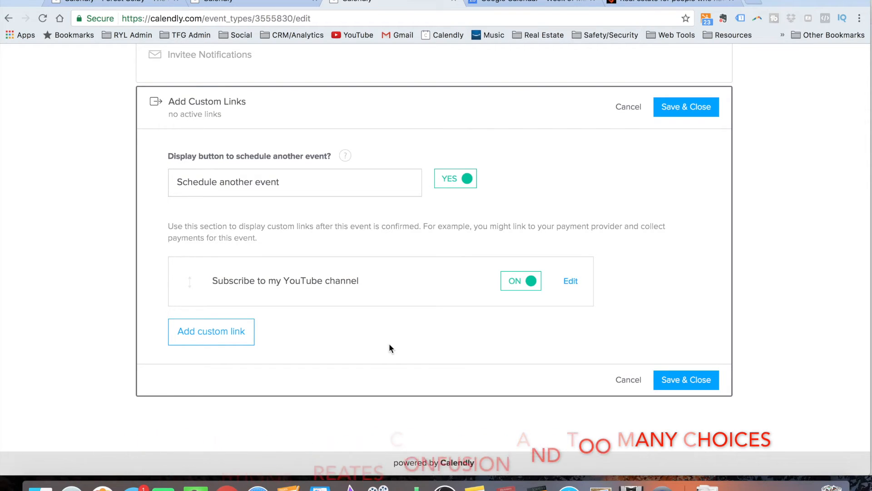
left_click(686, 380)
Step: View the event type's live booking page and browse the bookable days in the coming weeks
scroll(764, 239, "up", 3)
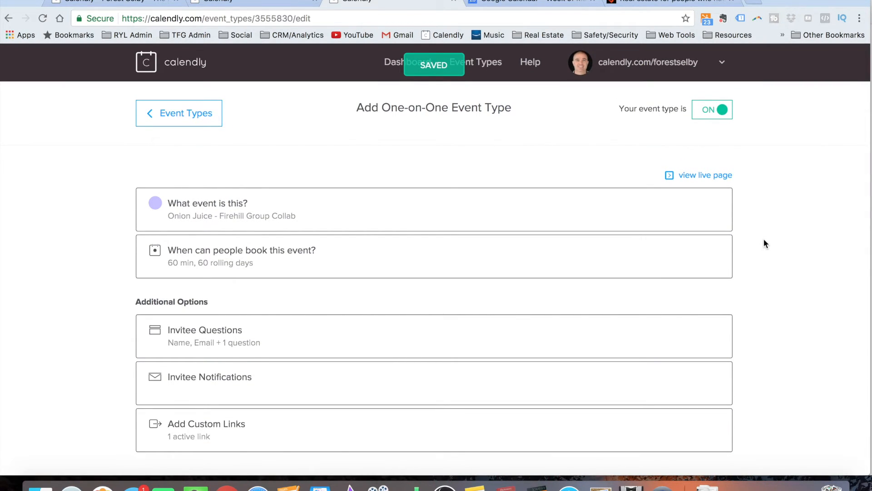
left_click(701, 177)
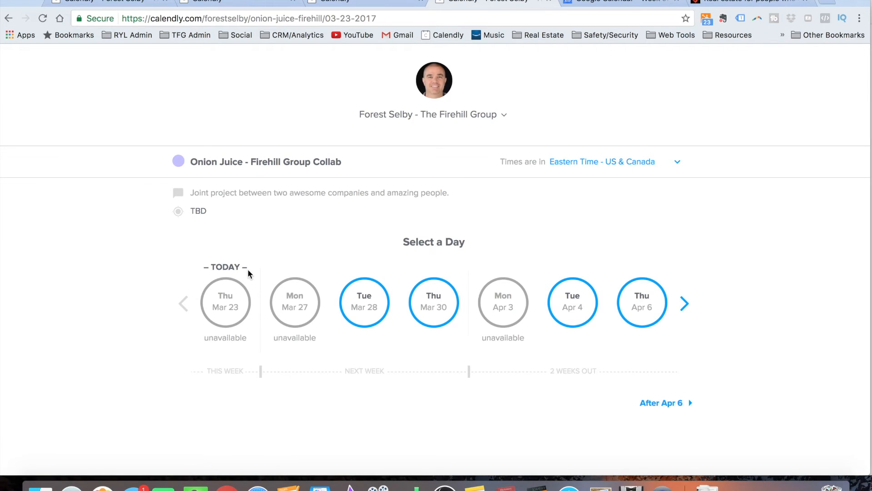
left_click(686, 305)
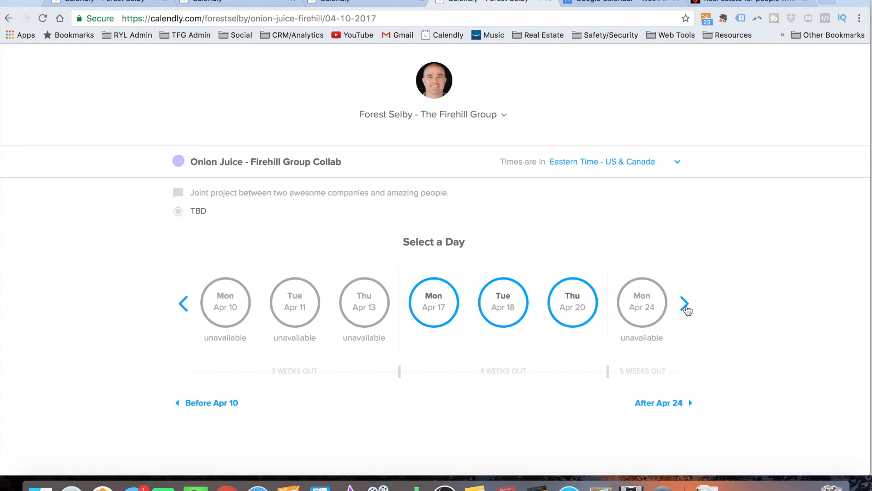
left_click(686, 304)
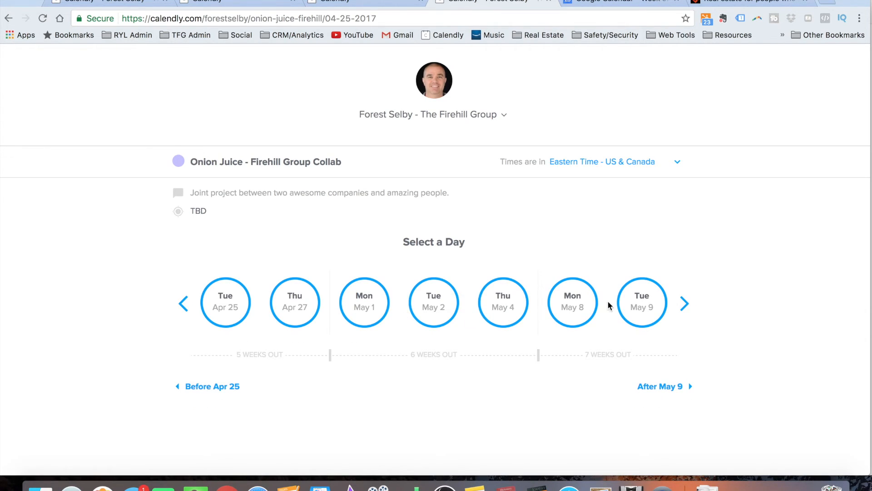
left_click(182, 312)
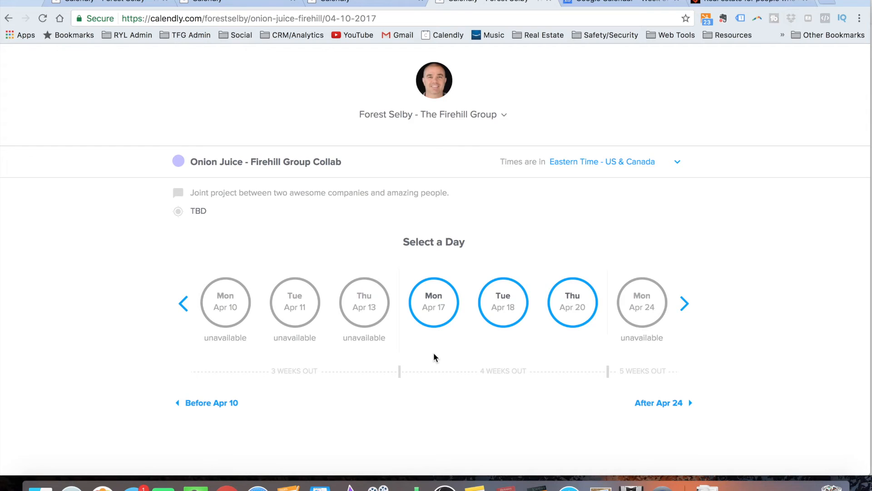
Step: Check the time slots offered on Monday, April 17 and return to the day selection
left_click(434, 311)
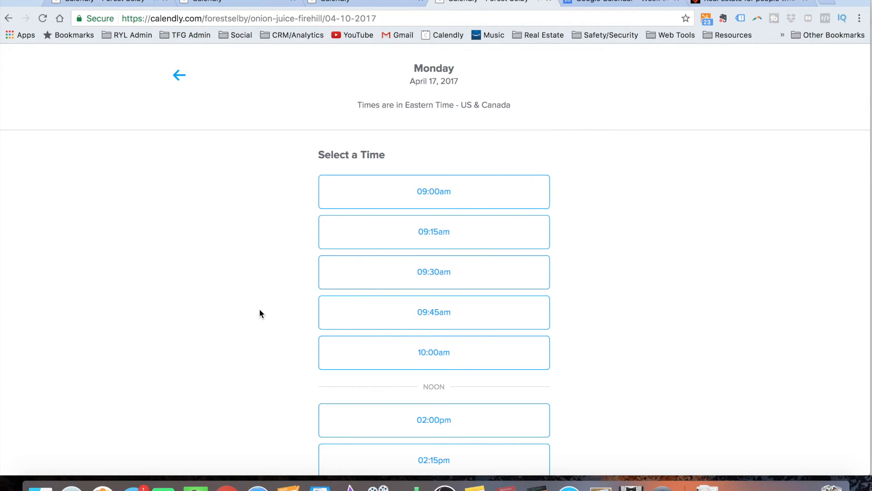
scroll(260, 313, "down", 1)
scroll(260, 313, "up", 1)
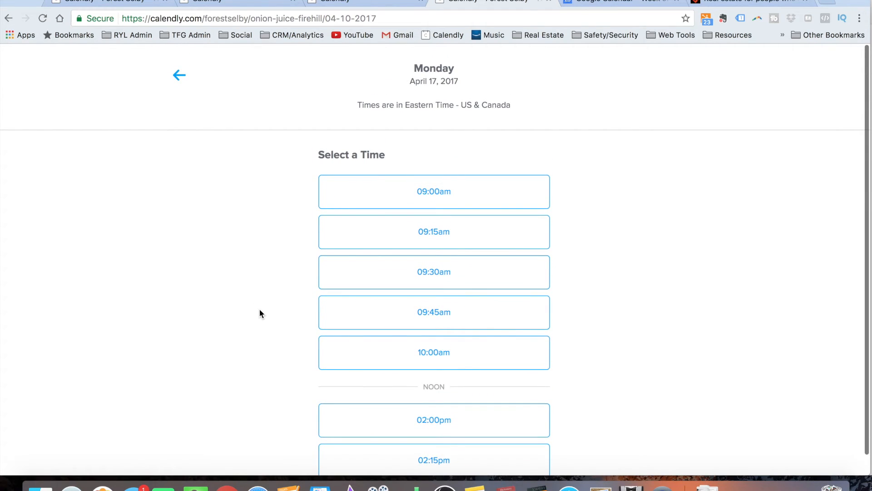
scroll(259, 310, "down", 1)
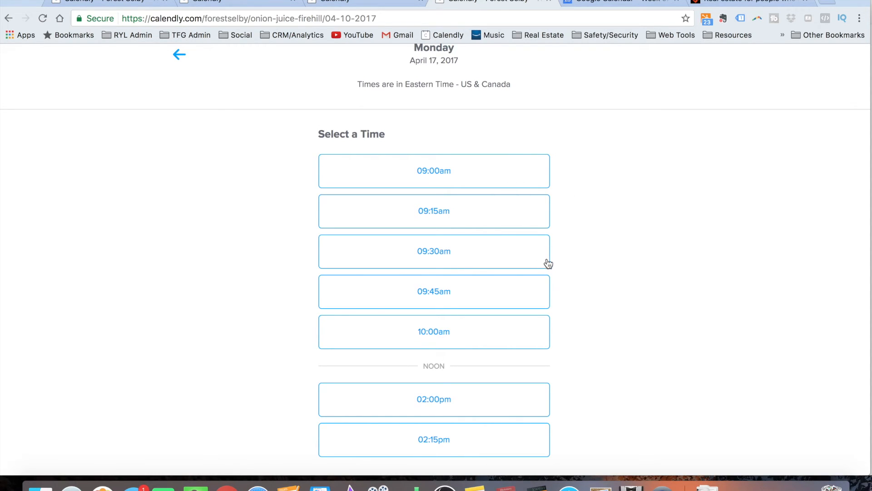
scroll(563, 390, "down", 1)
scroll(563, 392, "up", 1)
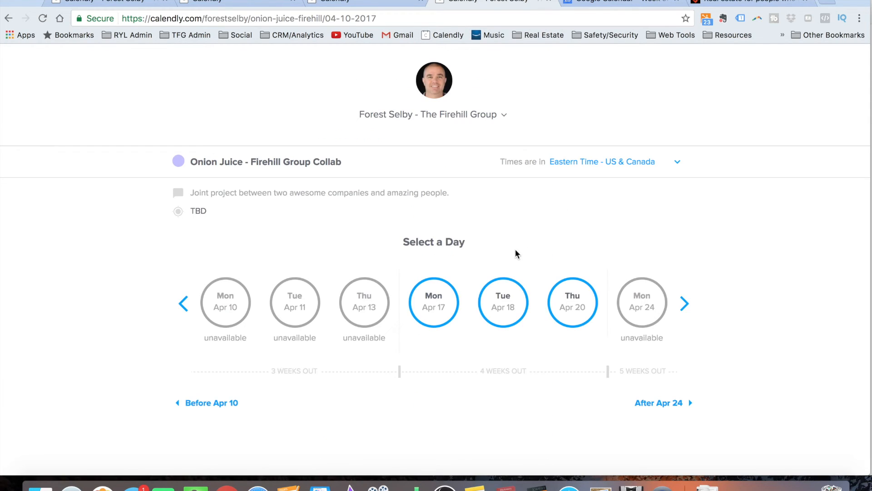
Step: Schedule a test booking for Thursday, April 20 at 02:00pm with the invitee's name and e-mail, choosing onion juice as the favorite beverage
left_click(569, 301)
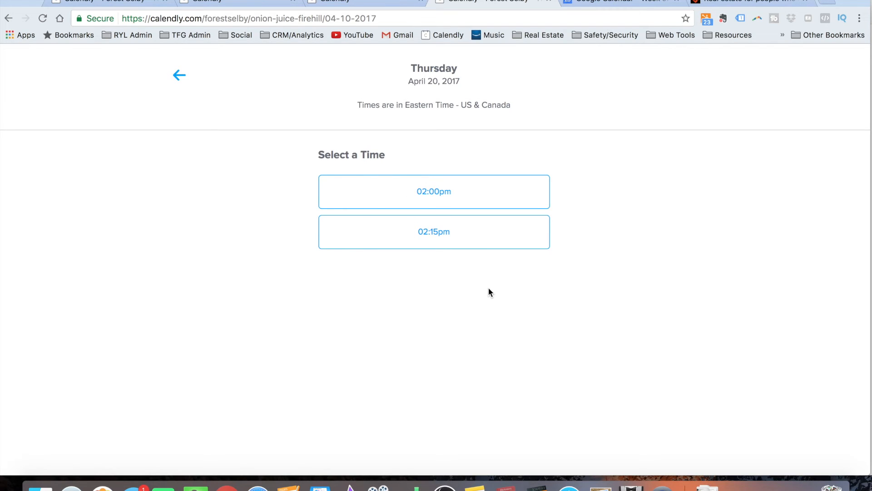
left_click(422, 195)
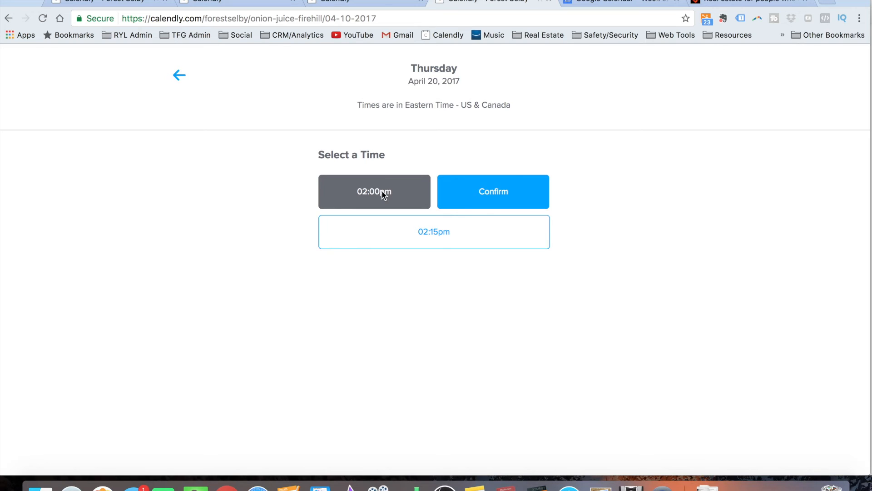
left_click(500, 196)
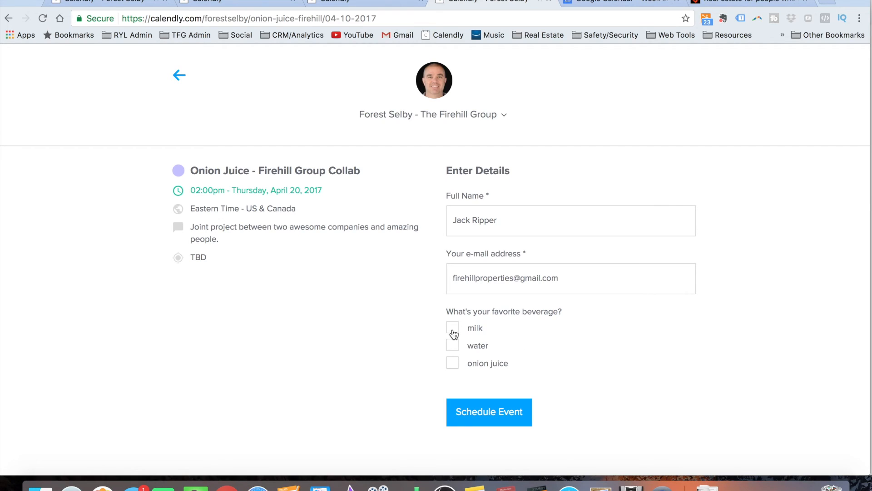
left_click(452, 365)
left_click(482, 412)
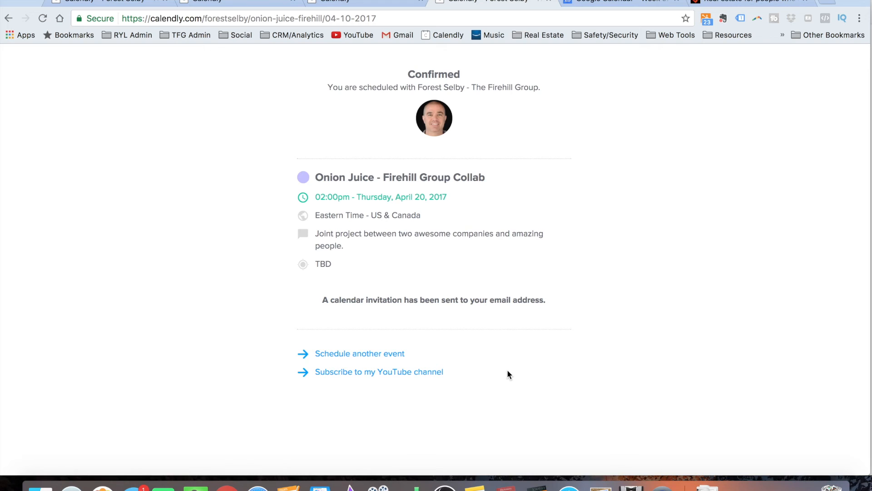
Step: Test the YouTube channel link on the booking confirmation and look over the channel page
left_click(432, 373)
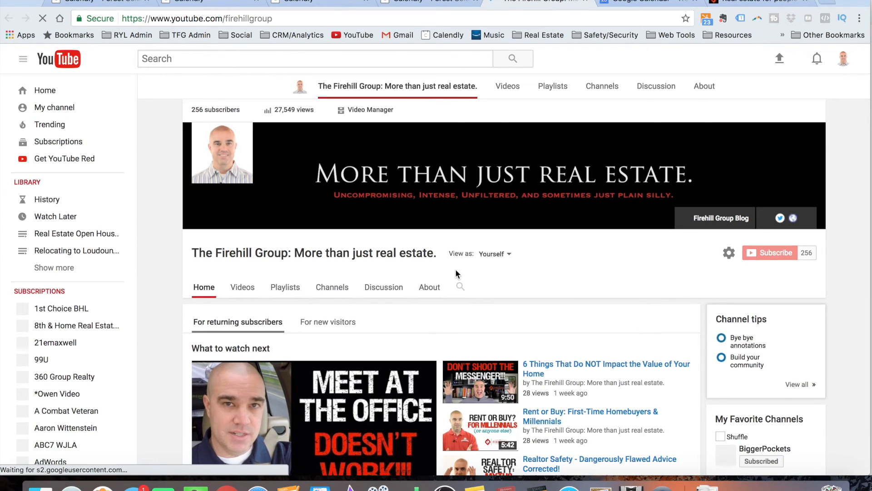
scroll(545, 273, "down", 5)
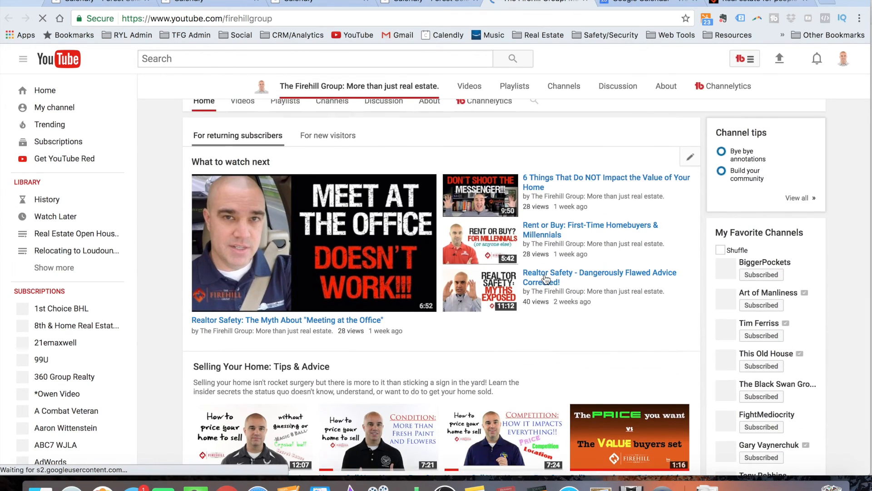
left_click(436, 4)
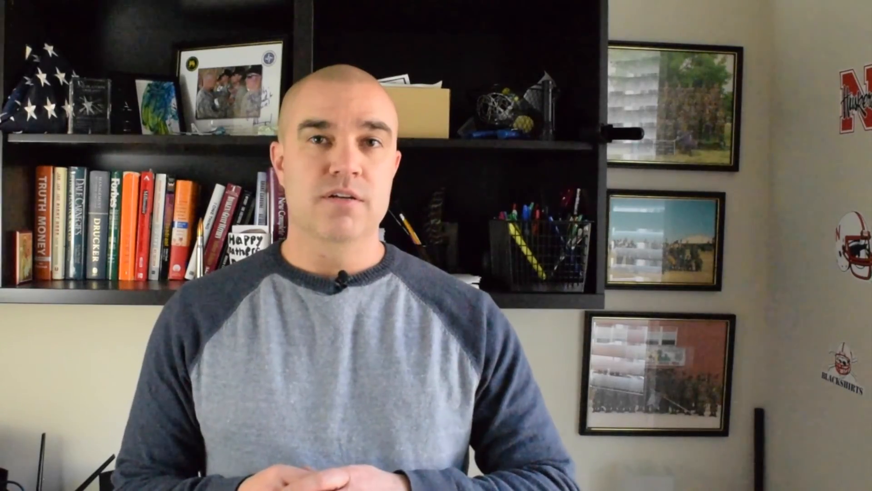